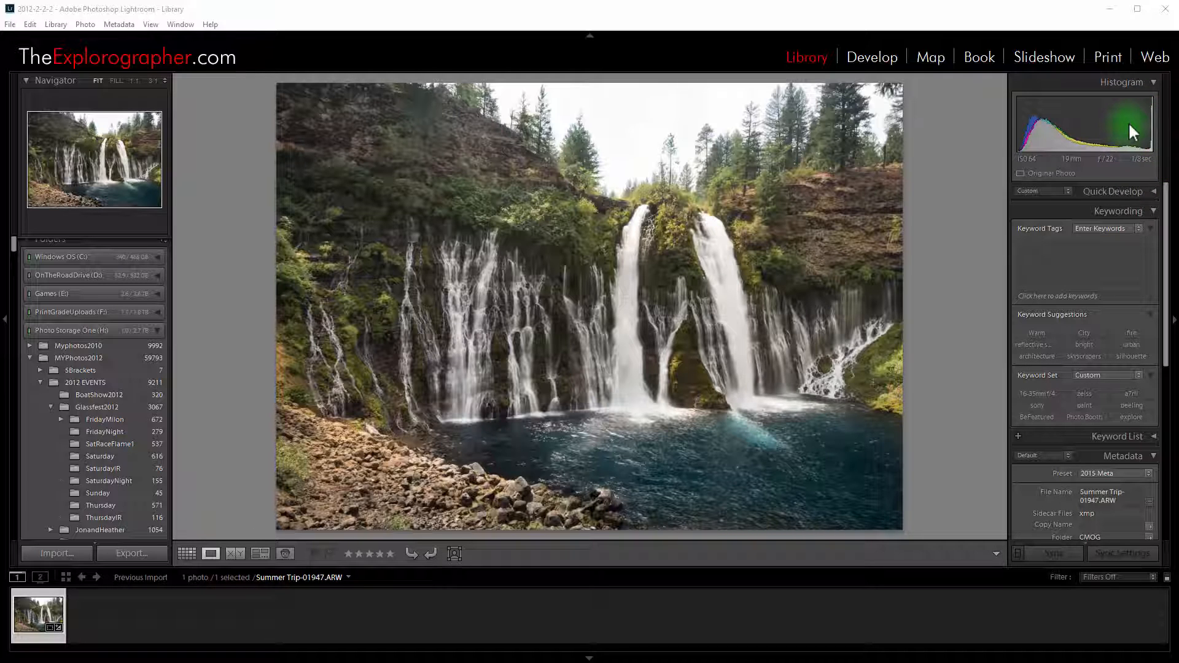
In the Develop module, try Highlights at -100 and reset it, and raise the photo's Shadows to +100
click(891, 54)
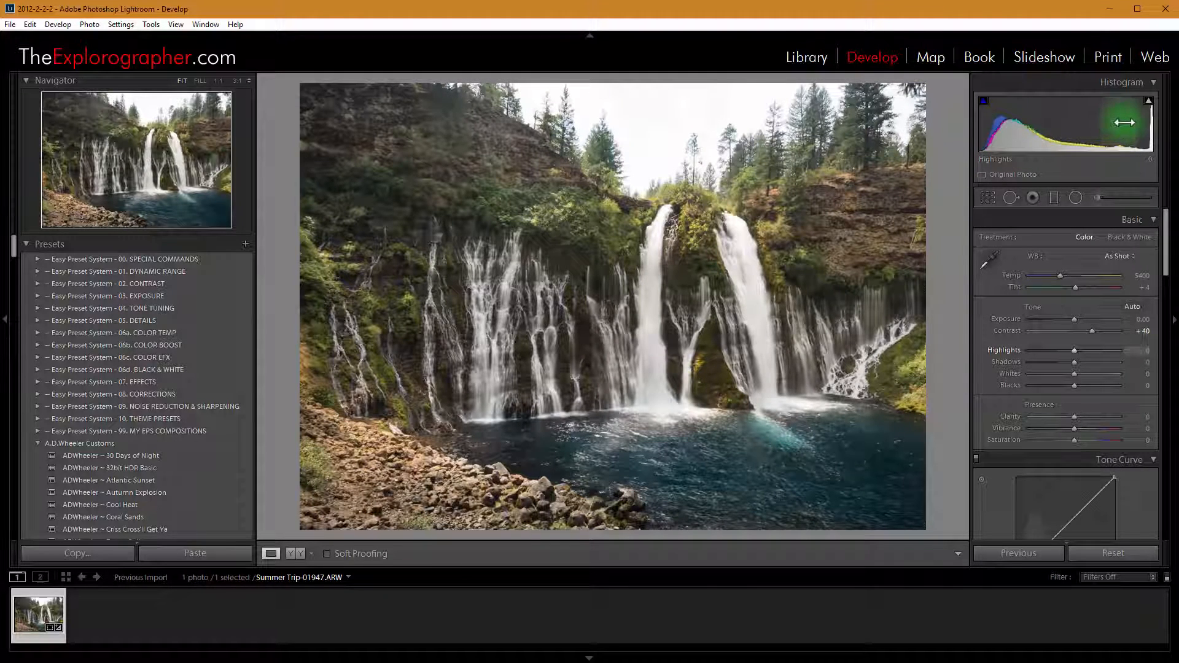
drag(1124, 122, 1061, 123)
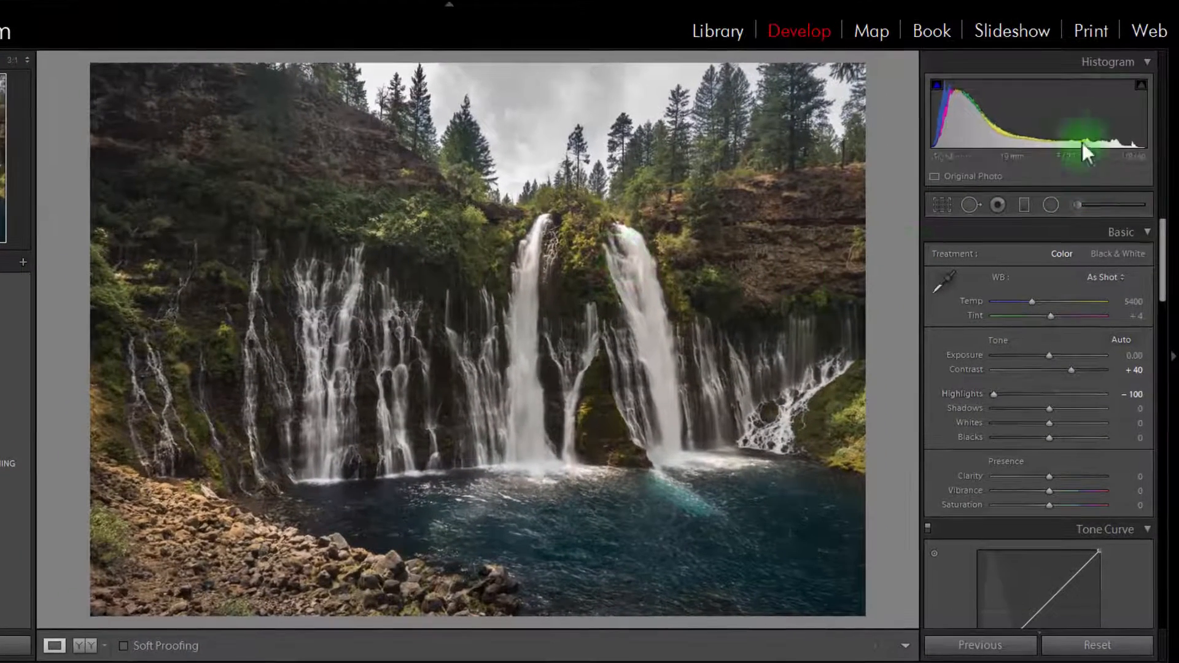
double_click(1096, 112)
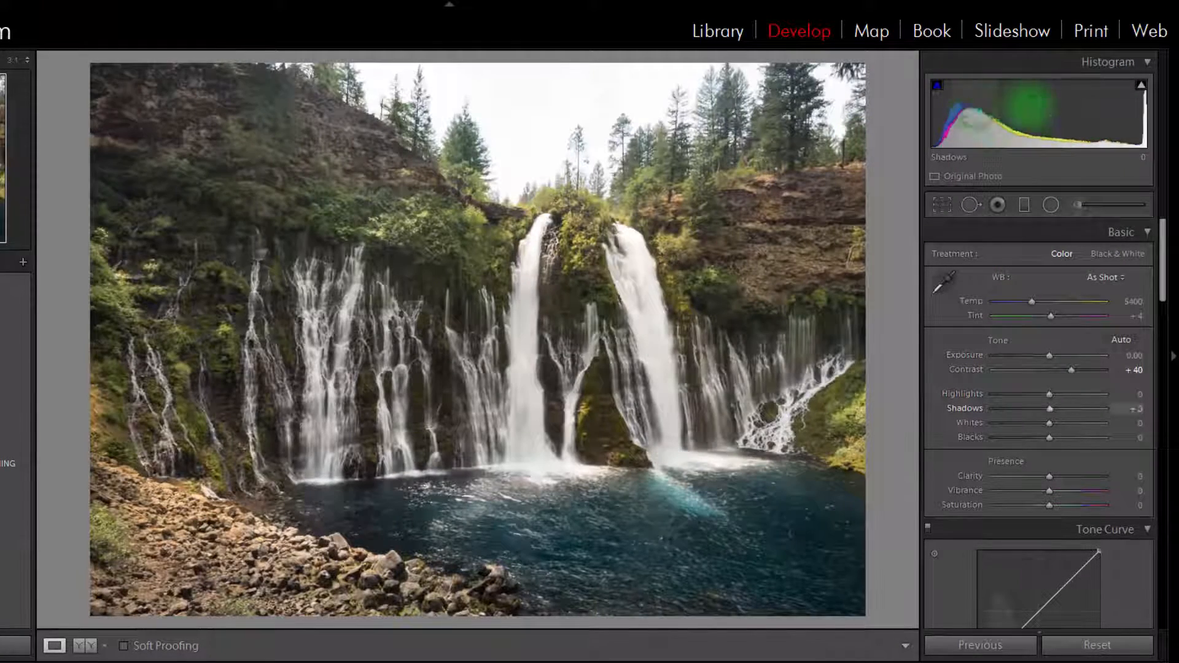
drag(1031, 104, 1126, 105)
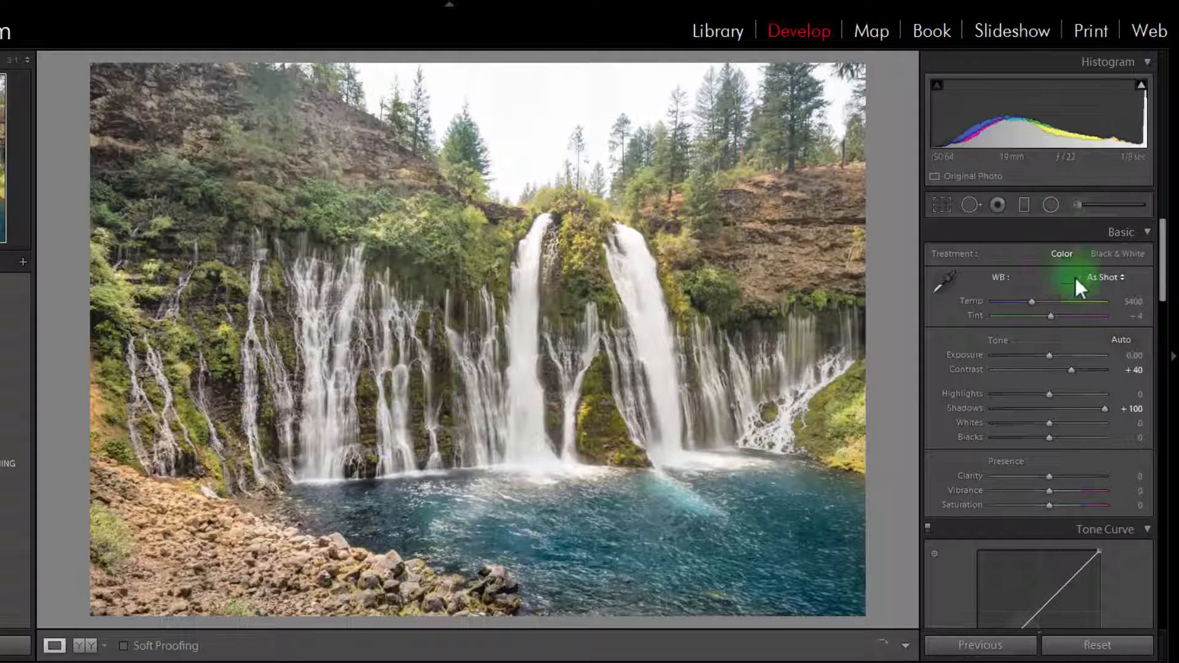
Examine the existing adjustment brush masks on the pool's edge, the cliff face and the upper hillside, and leave the brush
click(1094, 210)
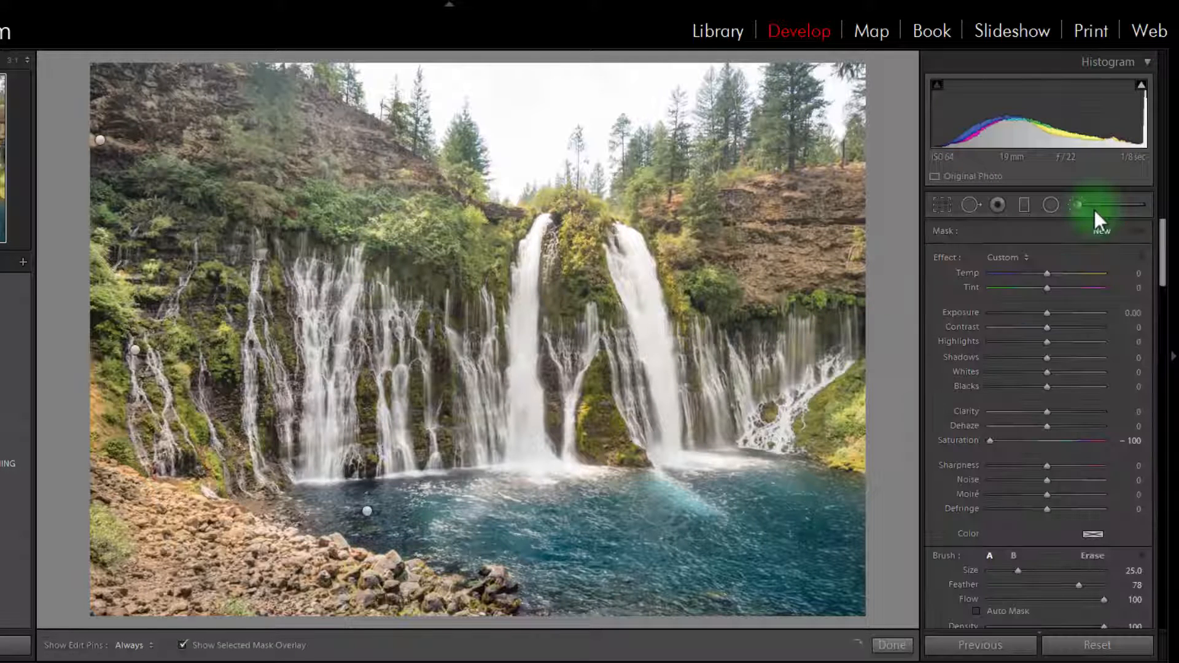
click(366, 510)
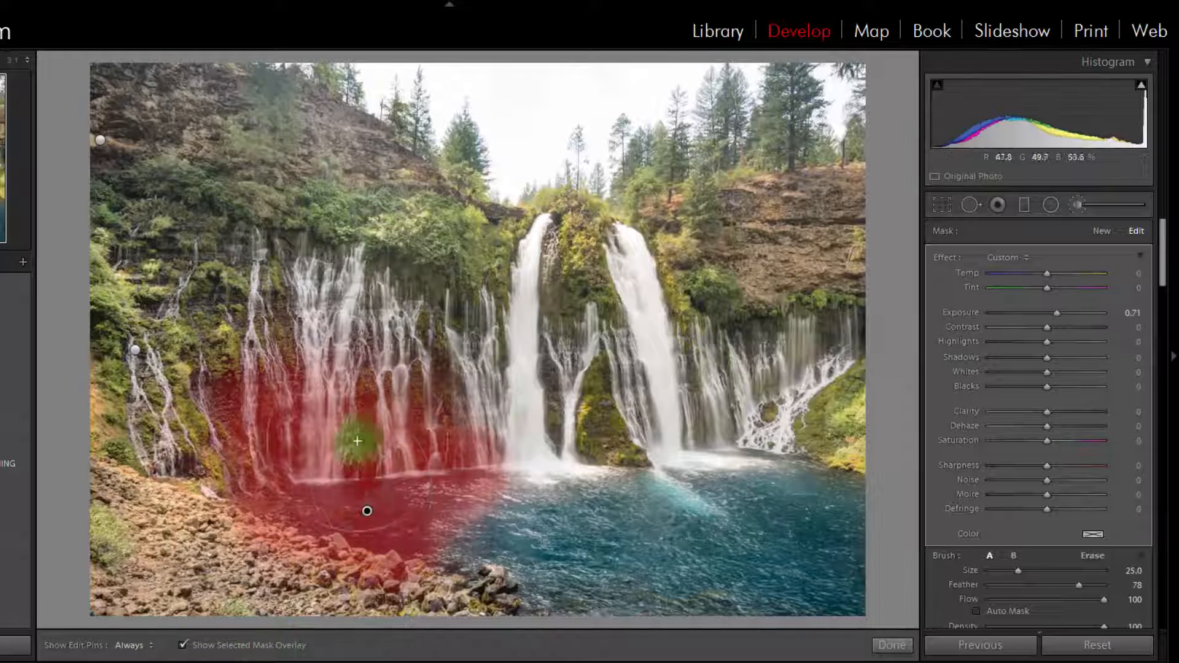
click(136, 350)
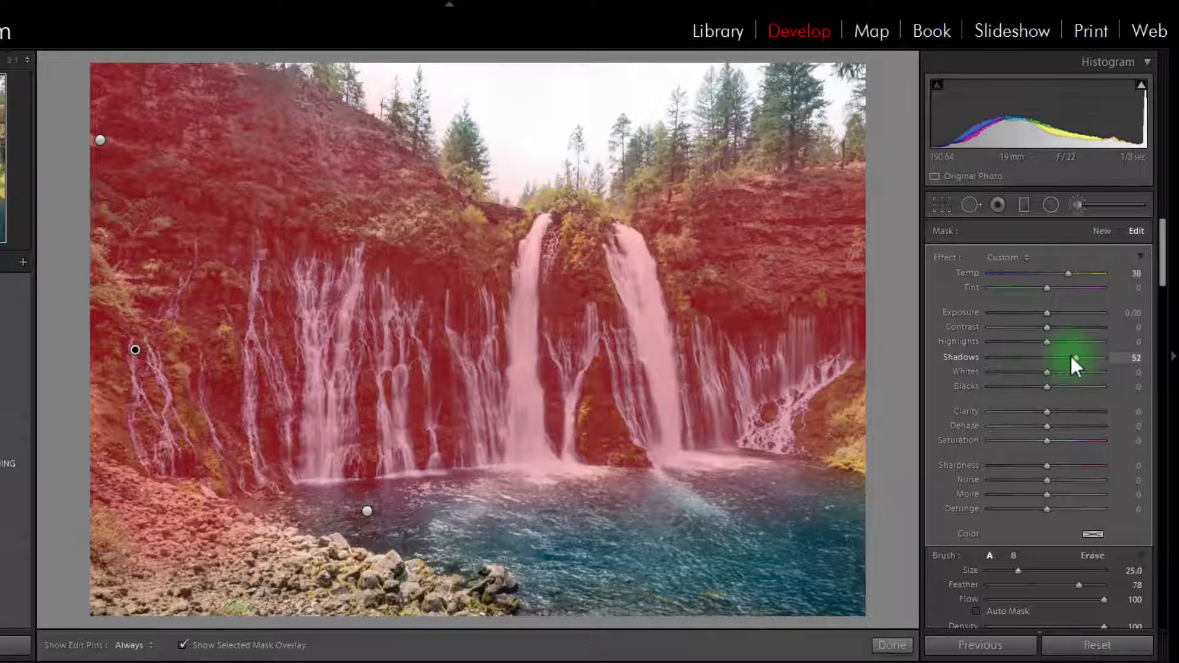
click(100, 140)
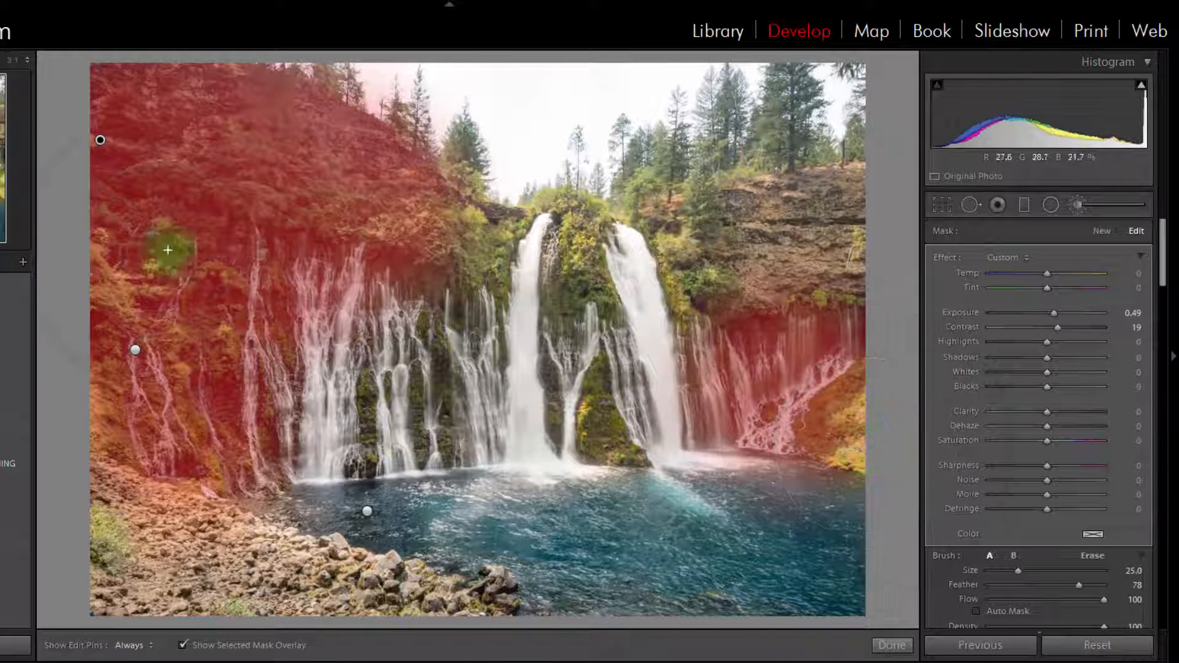
click(1099, 205)
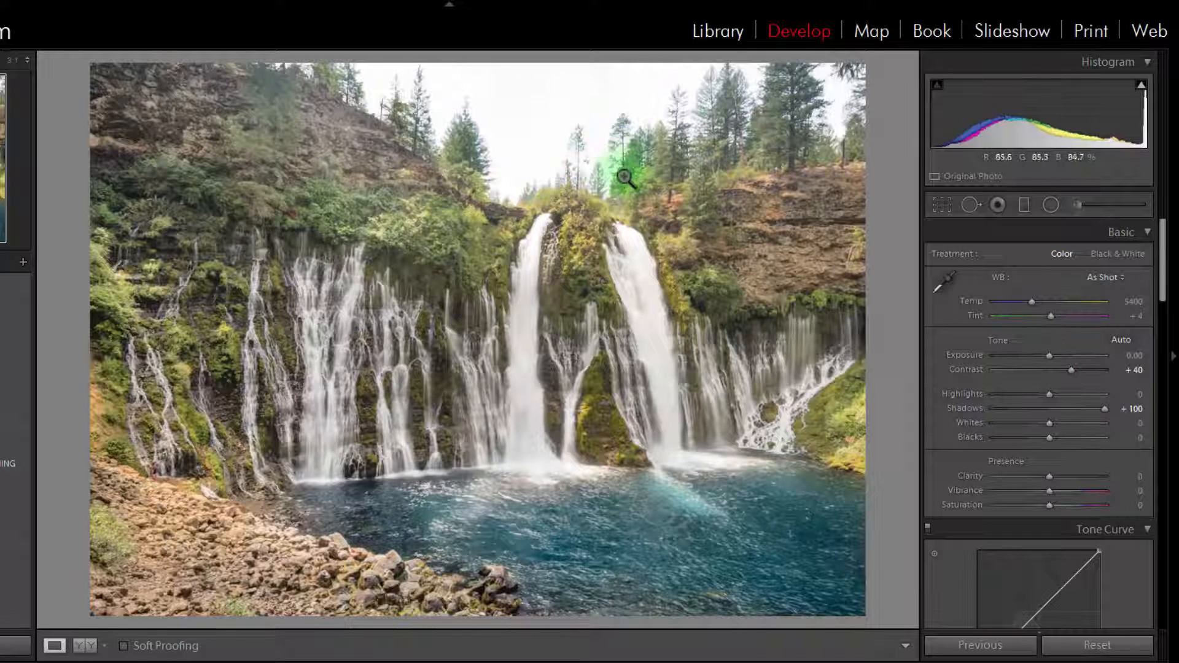
Add a graduated filter covering the area below the top of the falls, with Saturation reset to 0 and Highlights at -100
key(k)
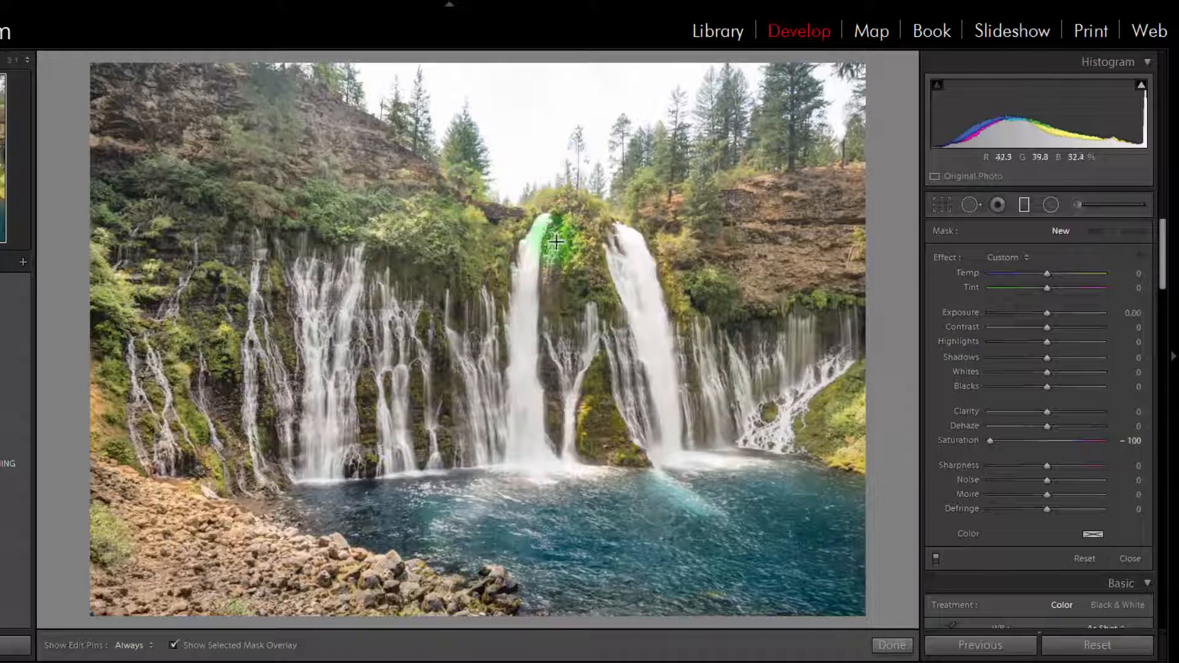
mouse_move(533, 260)
mouse_down()
mouse_move(534, 134)
mouse_move(531, 201)
mouse_move(542, 202)
mouse_up()
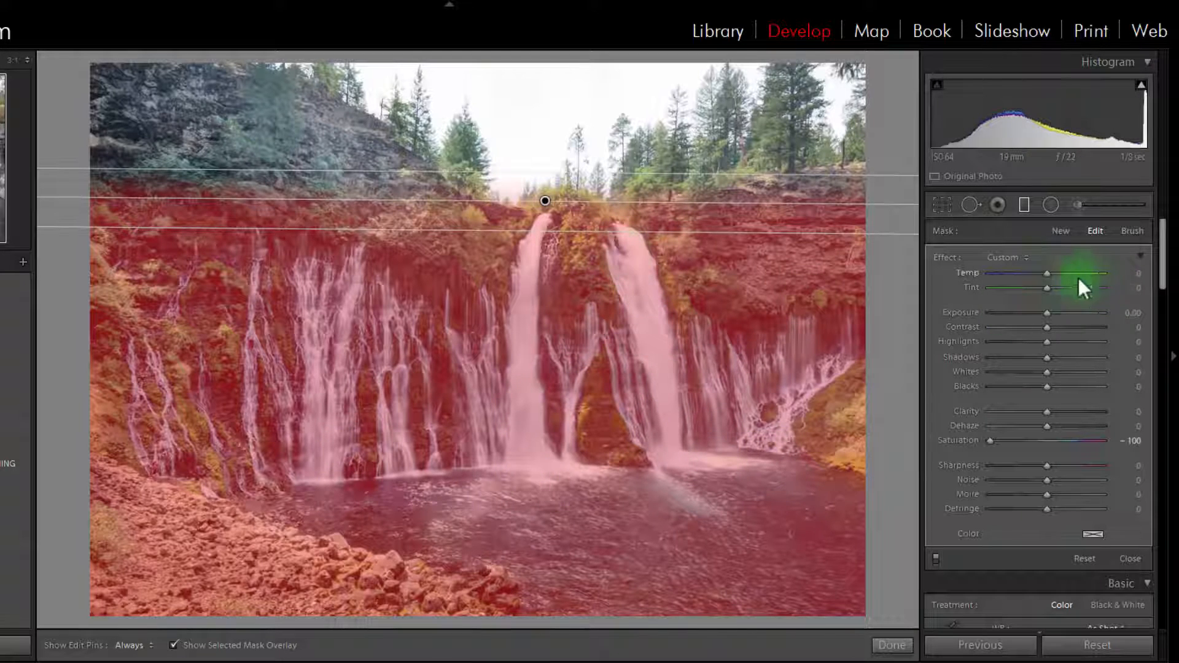
double_click(989, 440)
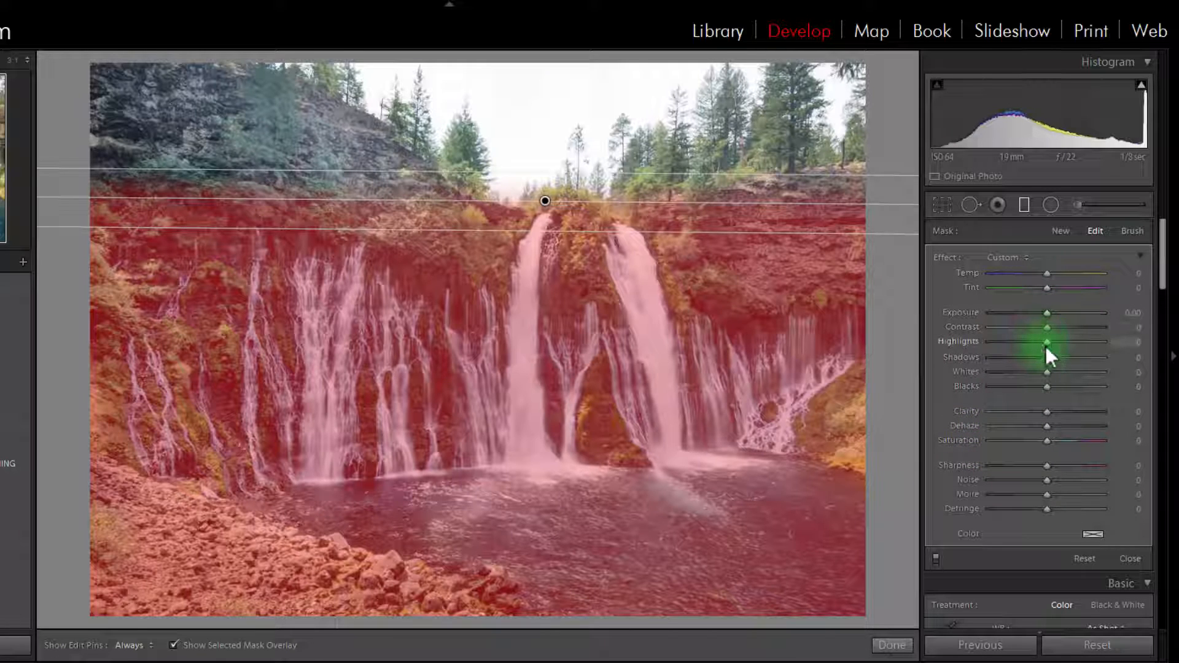
drag(1046, 346, 974, 345)
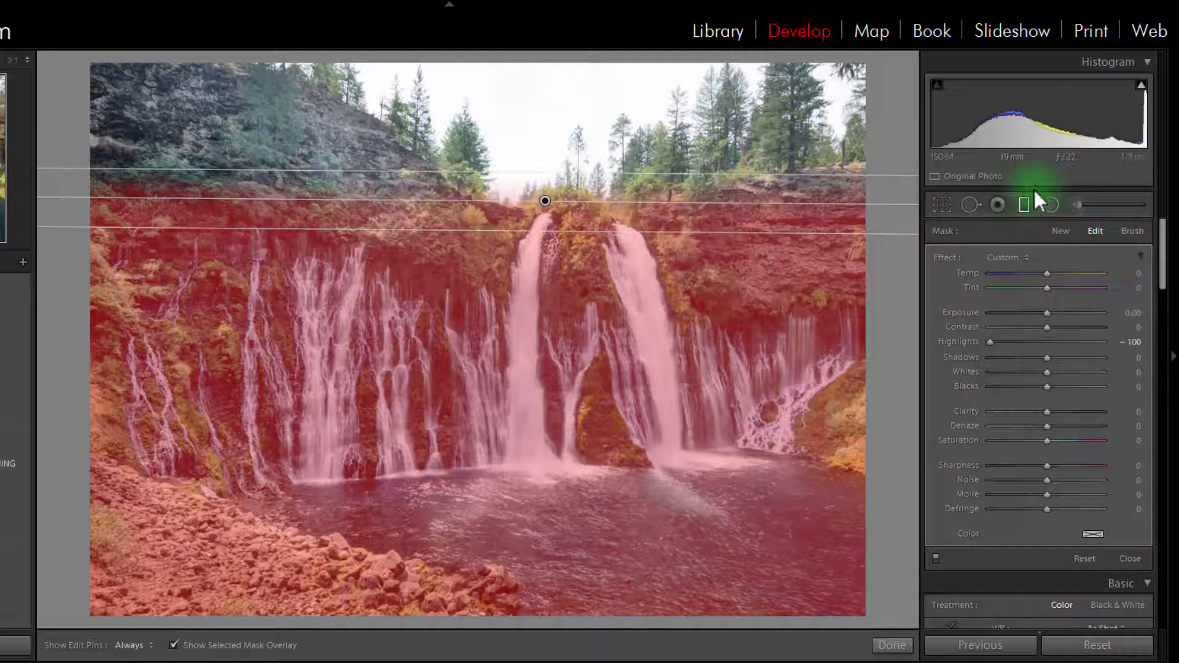
click(1023, 206)
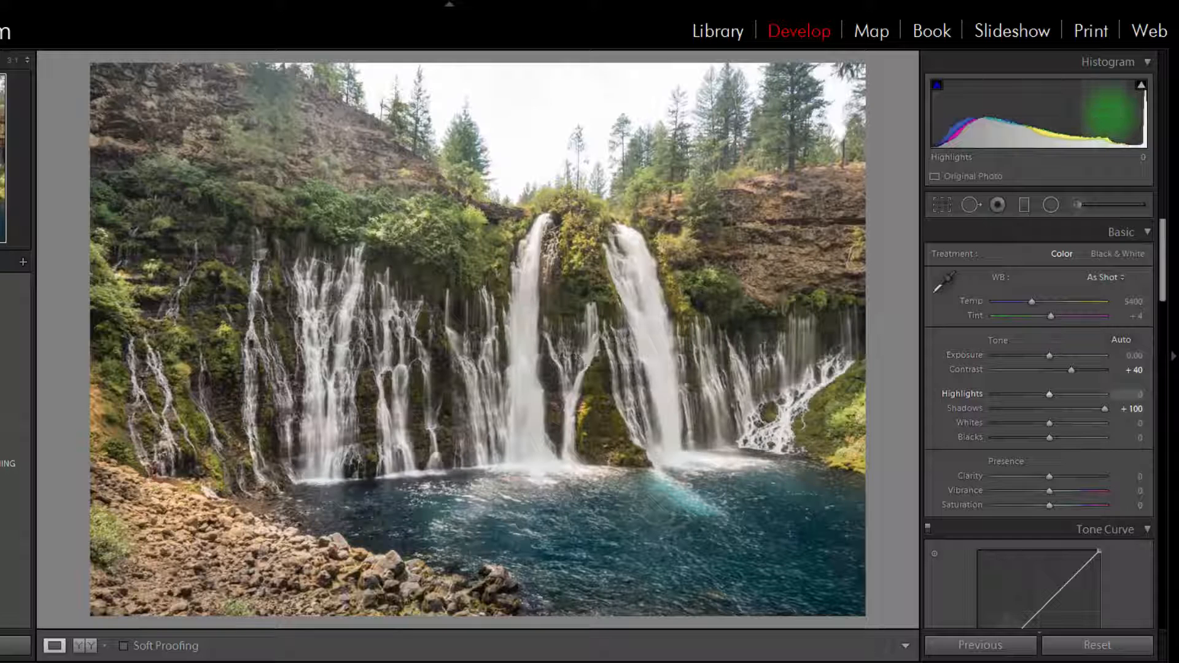
With the highlight clipping warning turned on, lower the photo's Highlights to -36 and raise Contrast to +49
drag(1110, 113, 1090, 108)
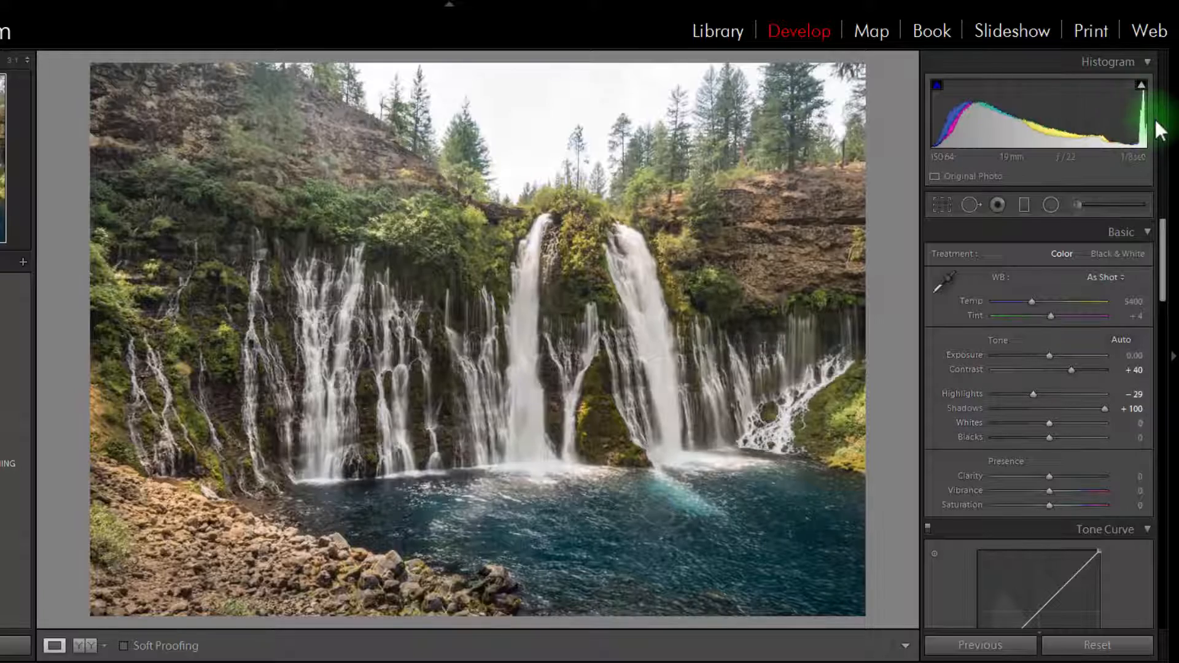
mouse_move(1139, 86)
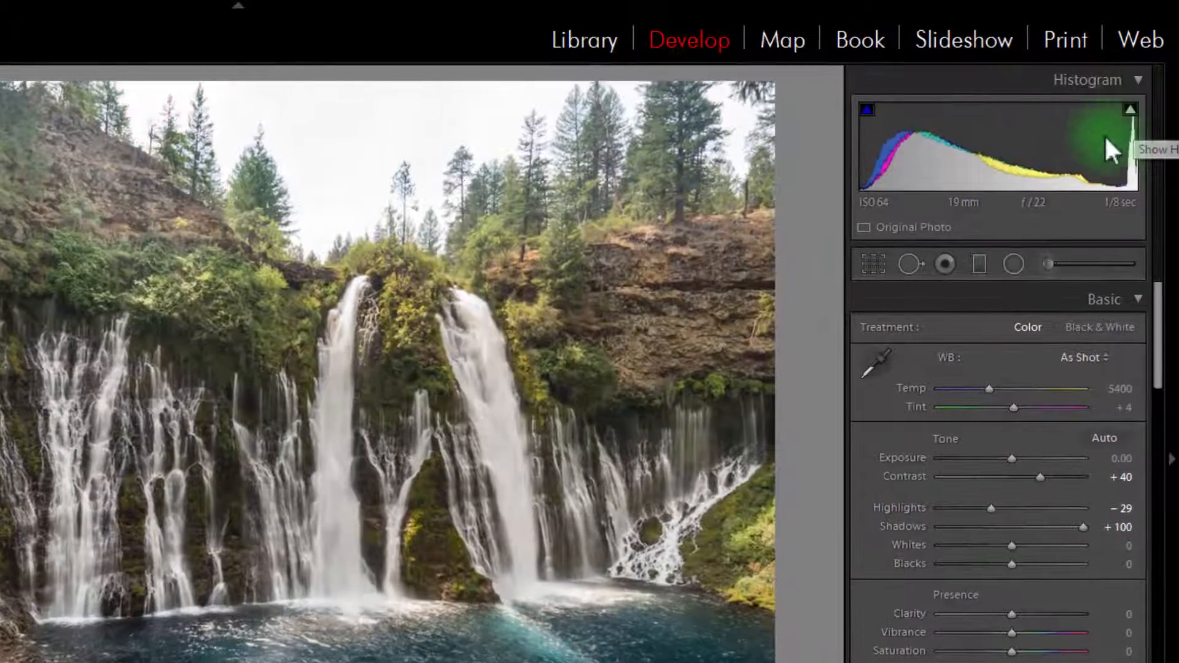
click(1130, 107)
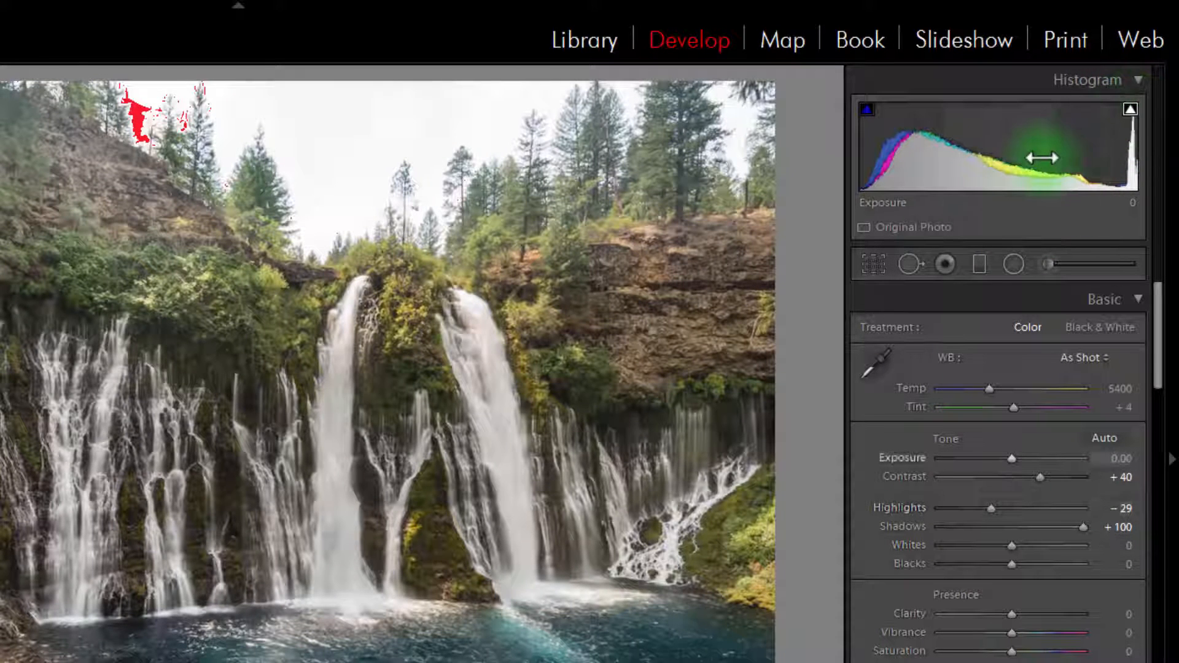
mouse_move(1091, 135)
mouse_down()
mouse_move(1078, 135)
mouse_move(1092, 134)
mouse_up()
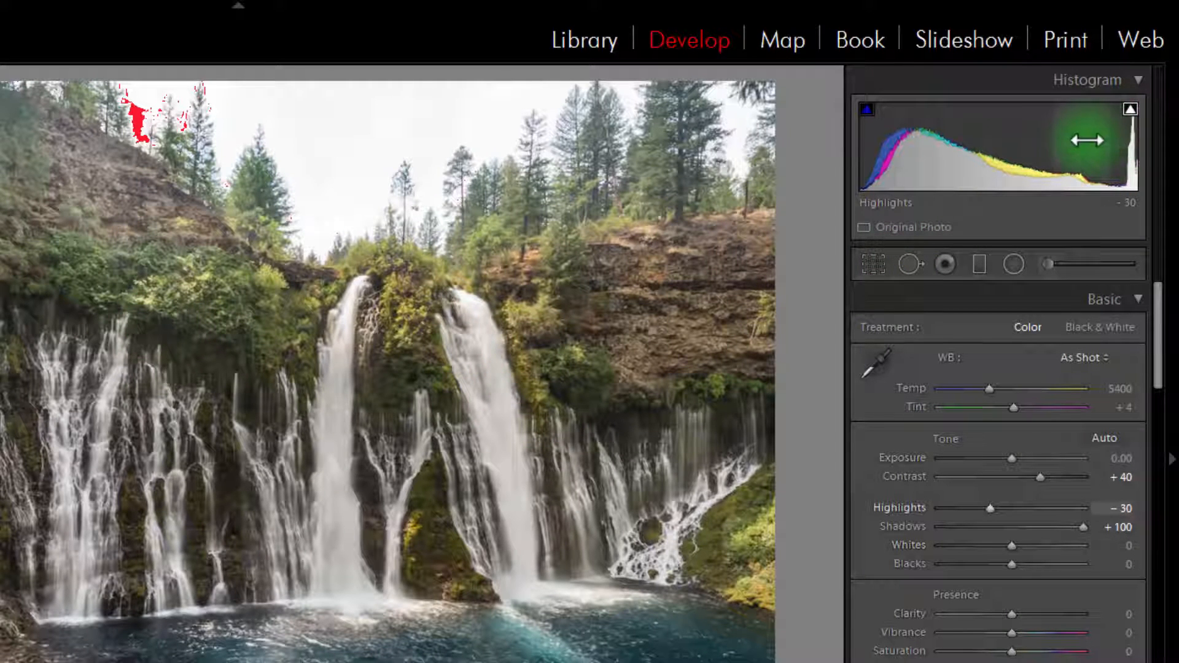
drag(1087, 140, 1082, 139)
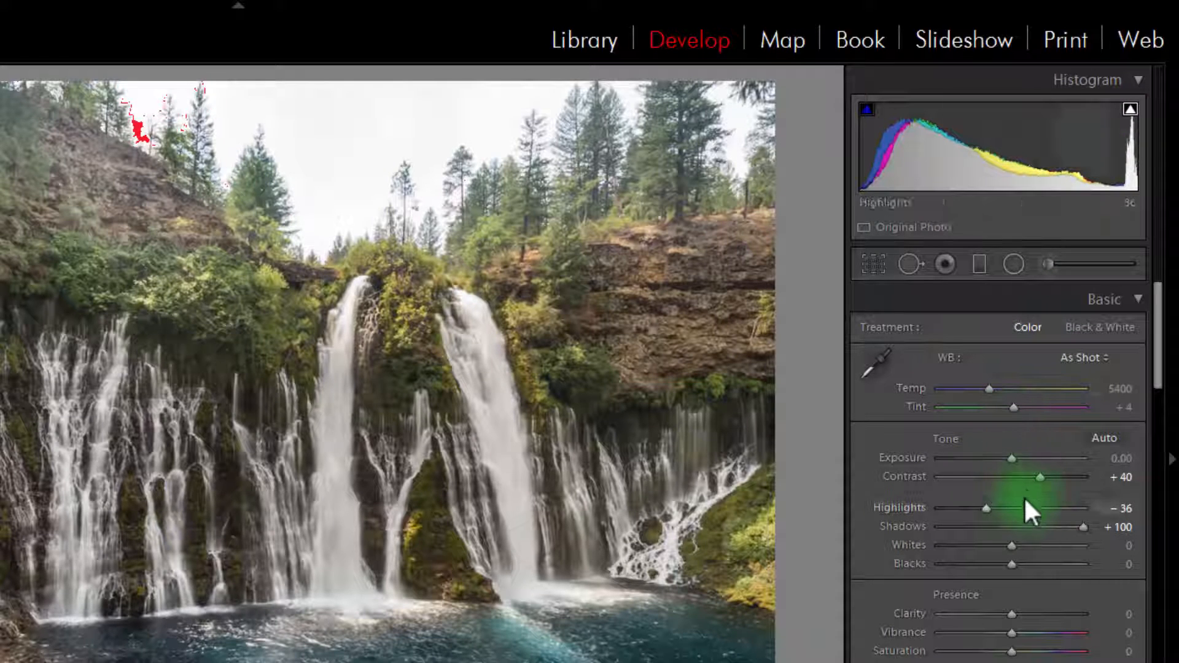
drag(1045, 481, 1052, 485)
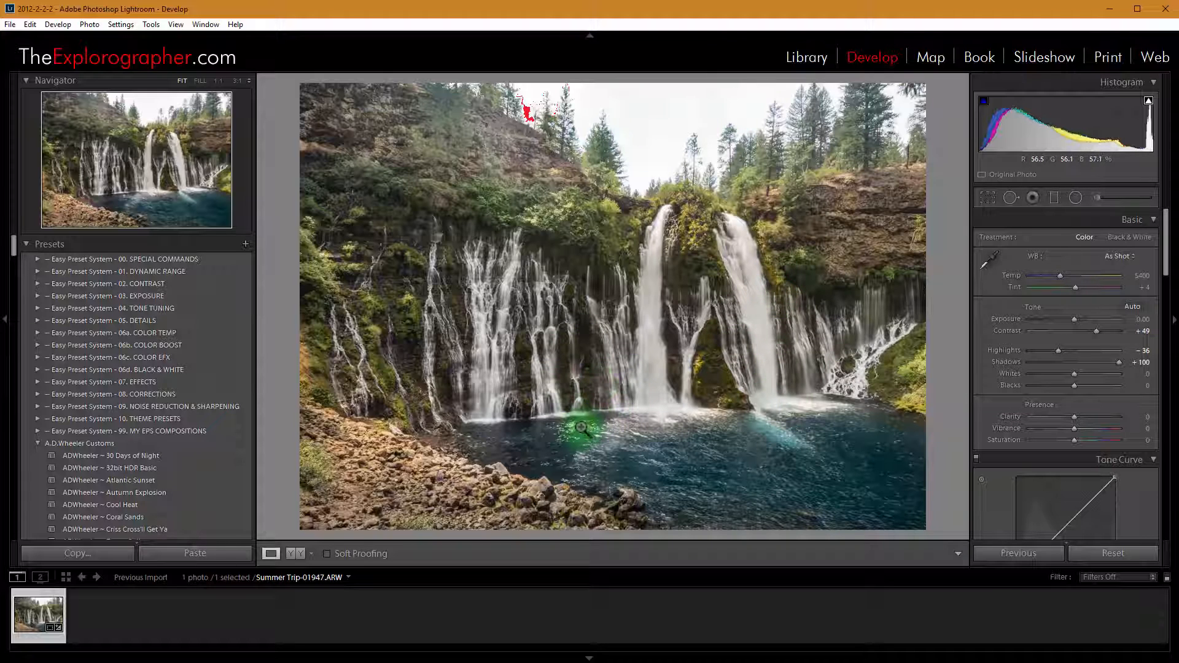
Create a virtual copy of the waterfall photo
right_click(666, 262)
mouse_move(726, 400)
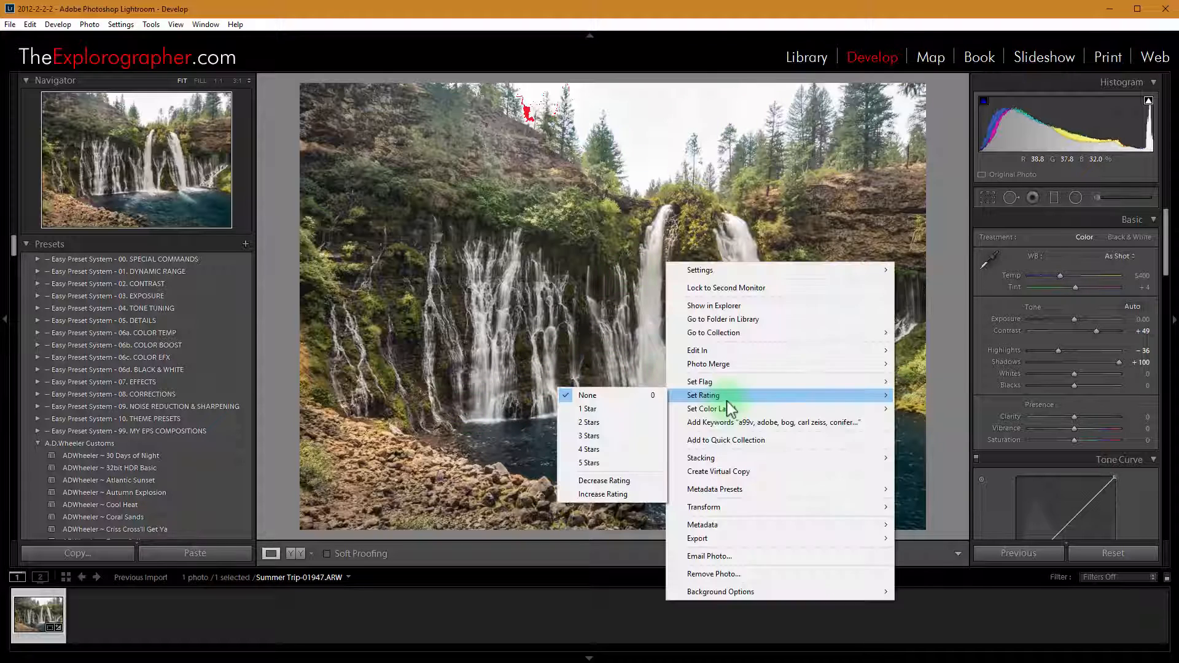
click(754, 471)
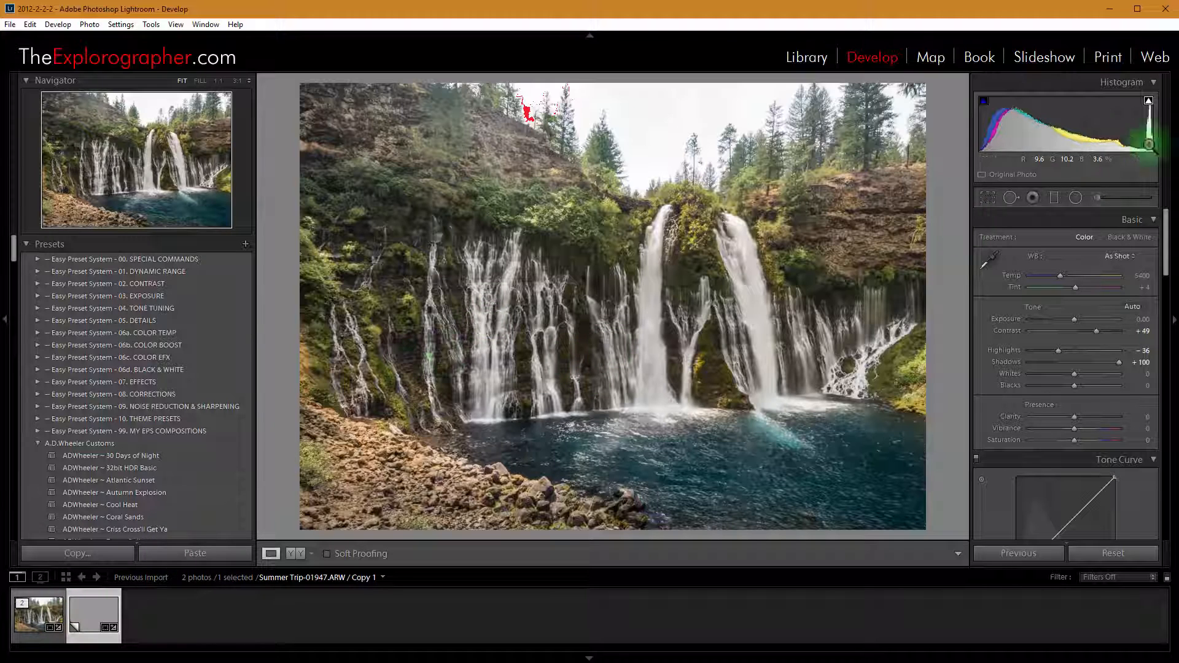
Unlock the crop's aspect ratio and crop the virtual copy to a wide strip of sky and trees above the falls
click(987, 198)
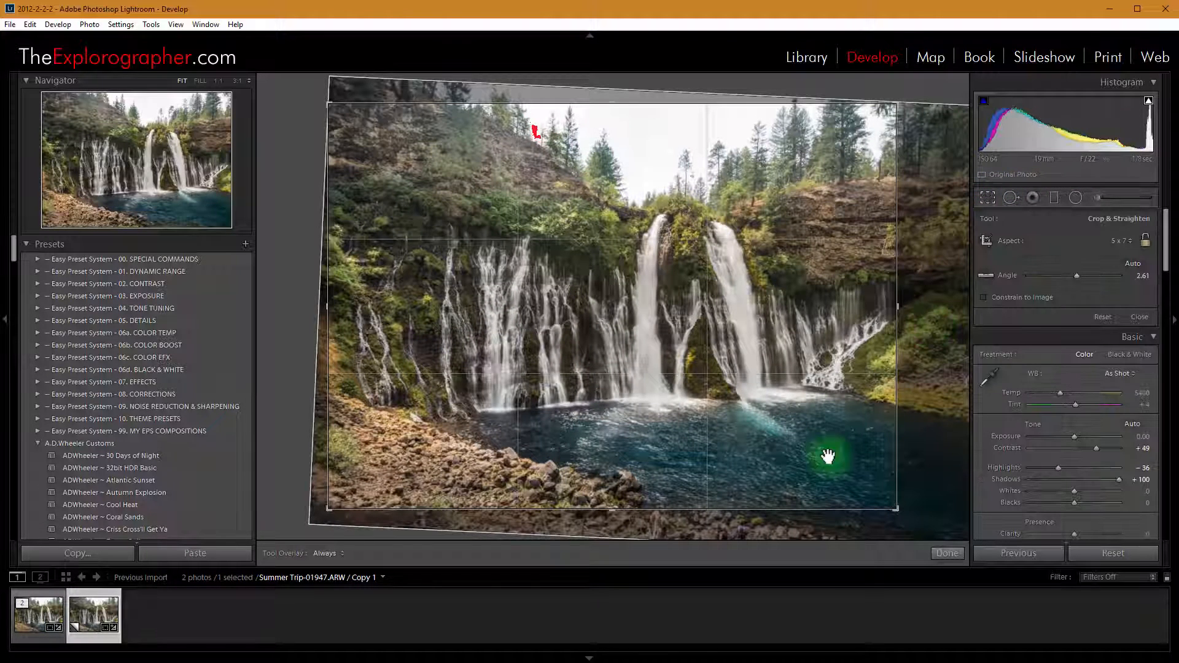
click(1145, 240)
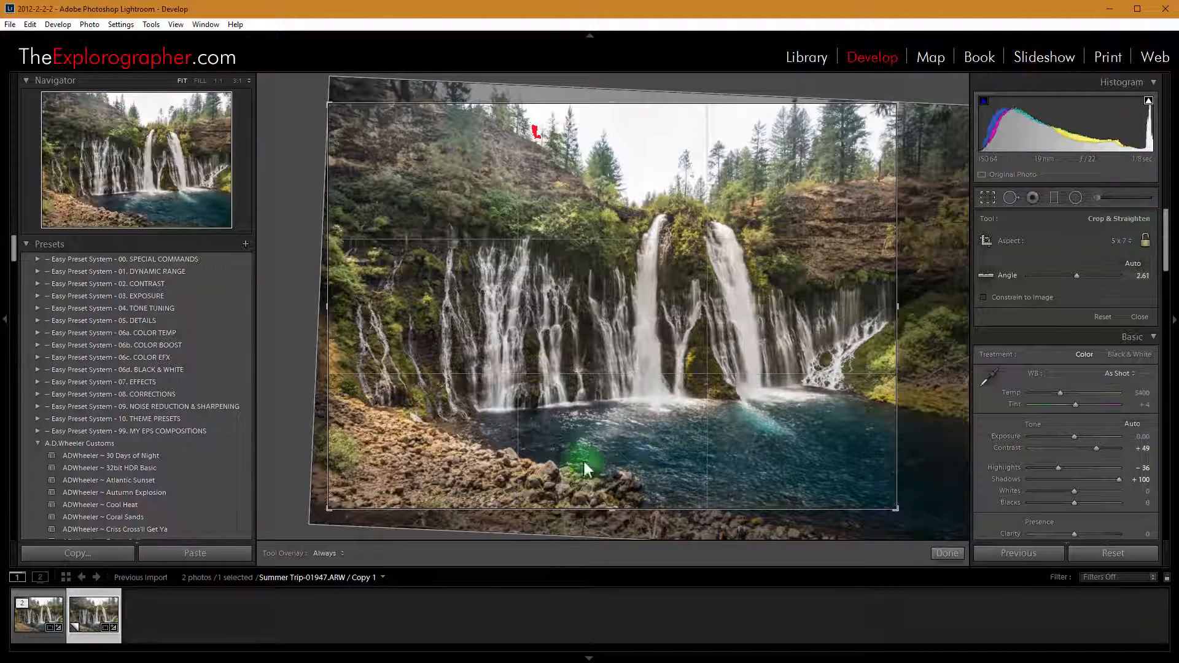
drag(599, 508, 626, 368)
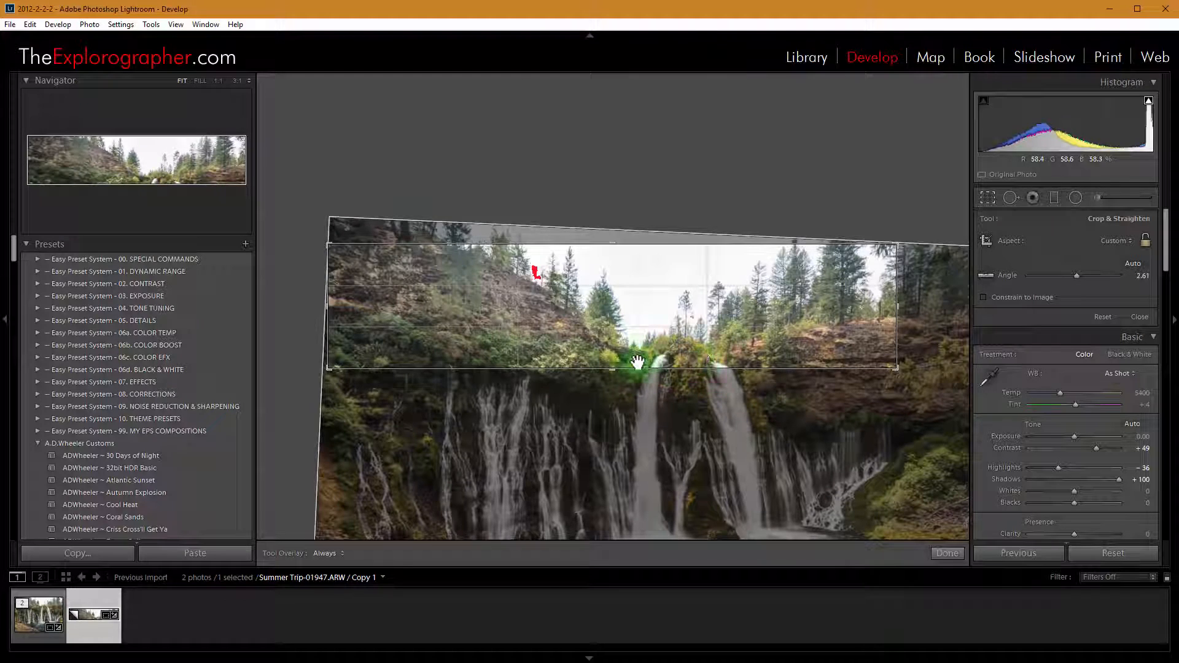
double_click(657, 300)
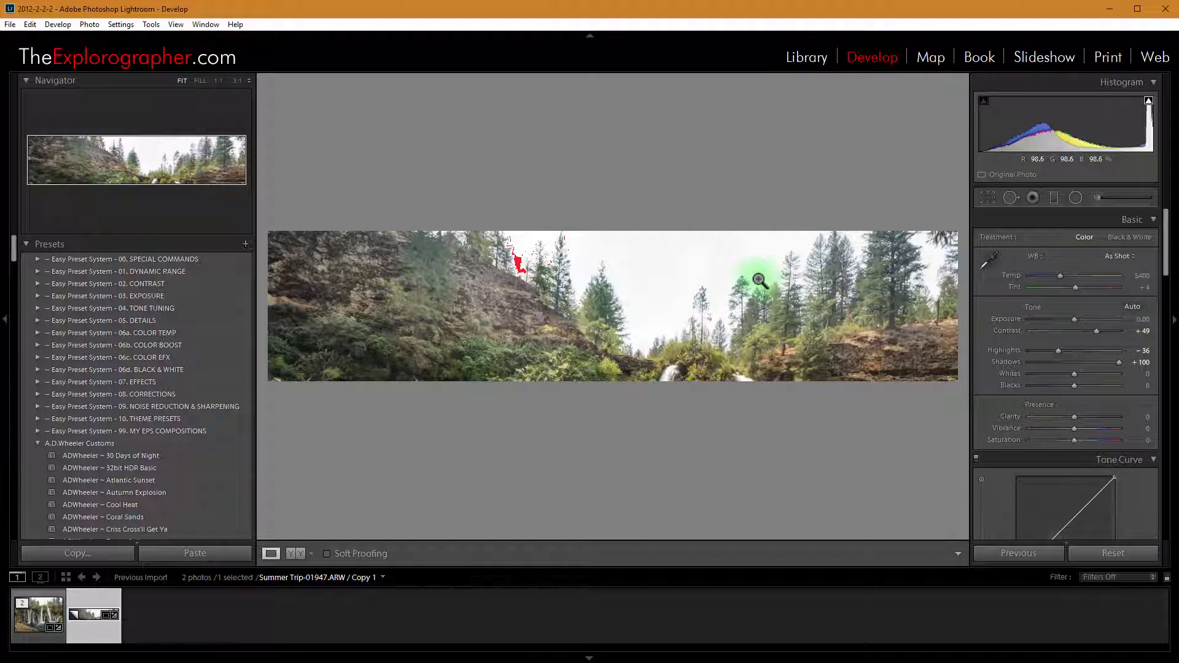
Open the cropped copy in Adobe Photoshop CC 2015 and duplicate its Background layer
right_click(687, 271)
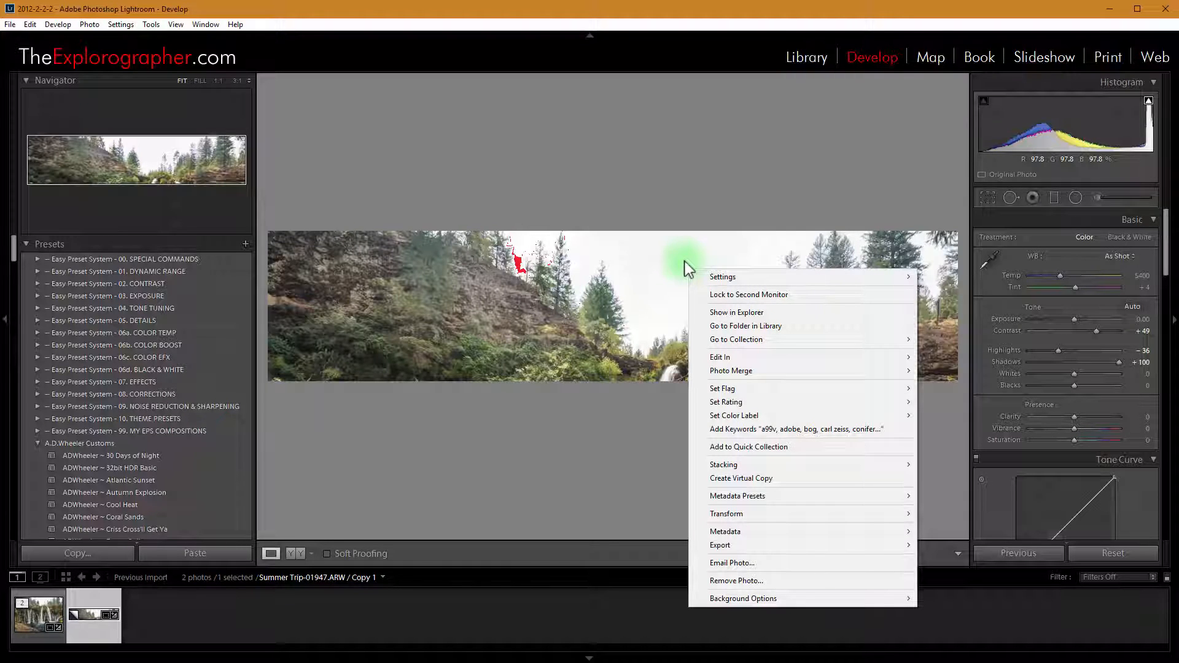
mouse_move(717, 362)
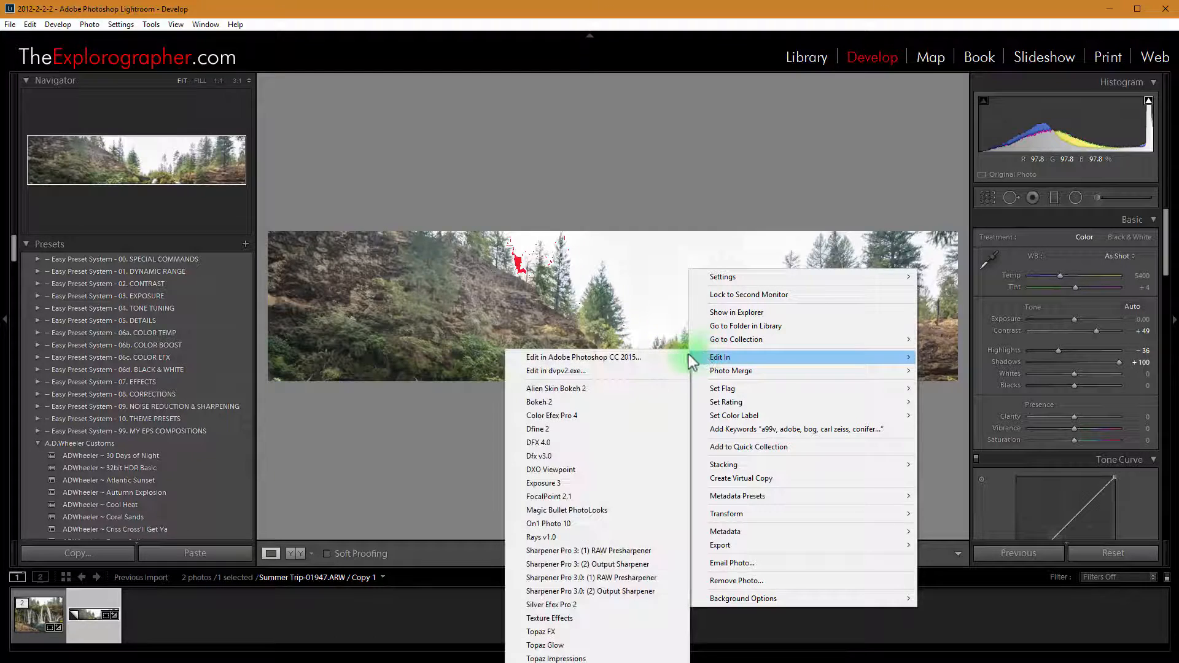
click(651, 353)
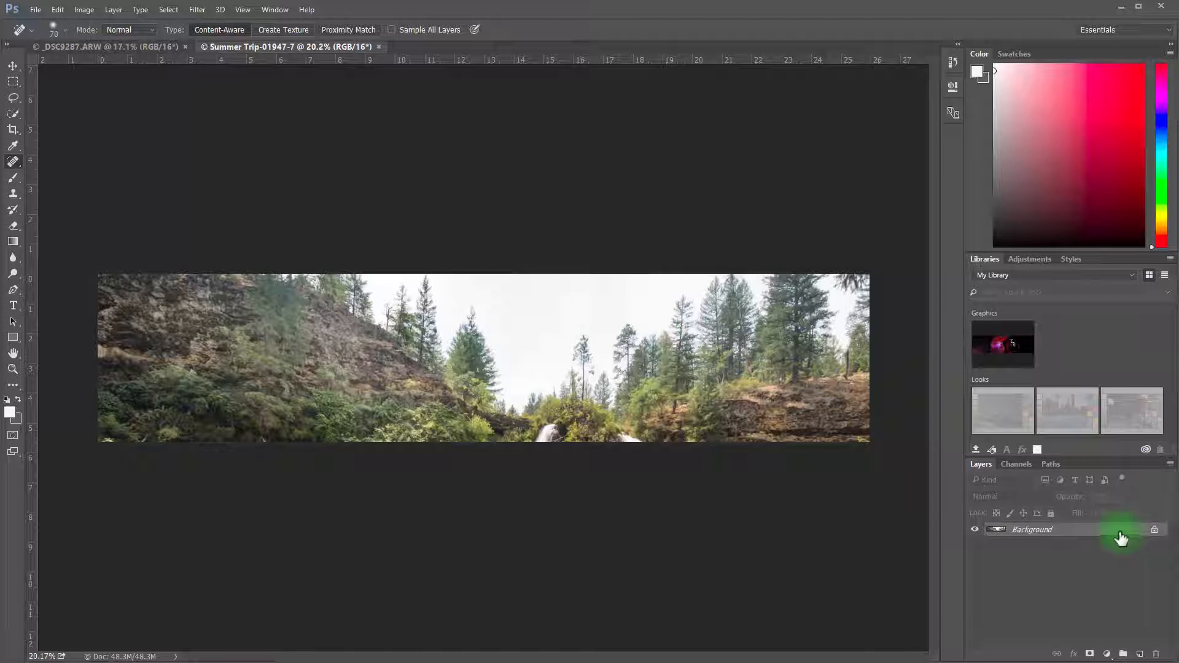
drag(1121, 538, 1137, 652)
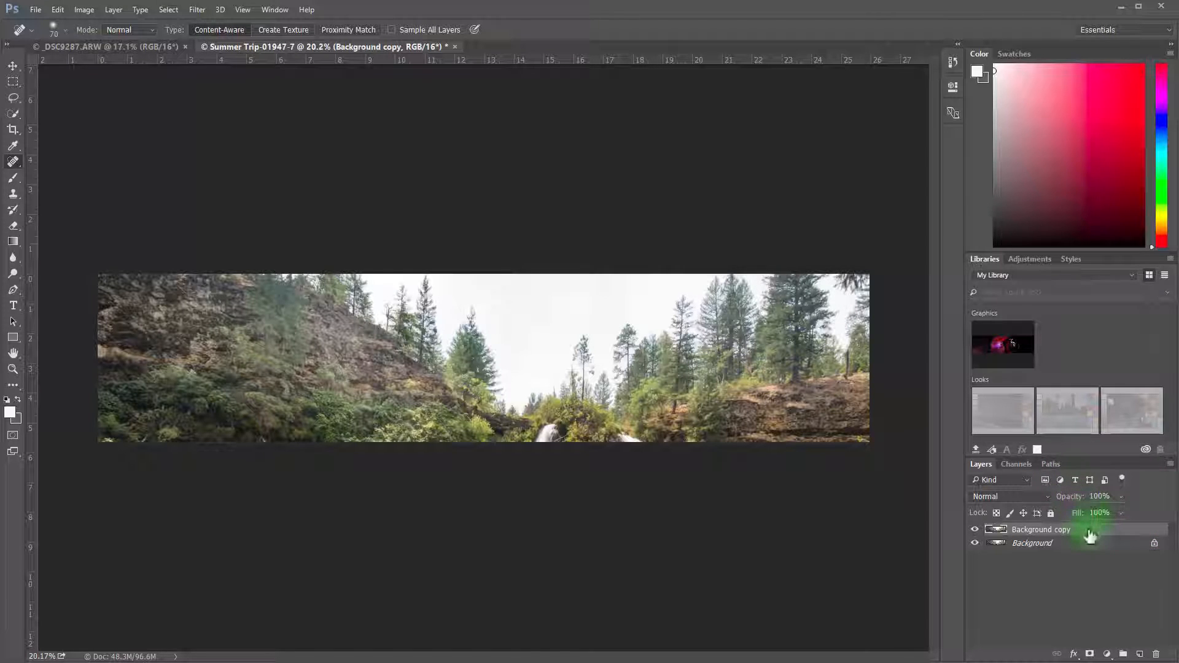
Start a Color Range selection on Background copy and sample the bright sky in the middle
click(167, 11)
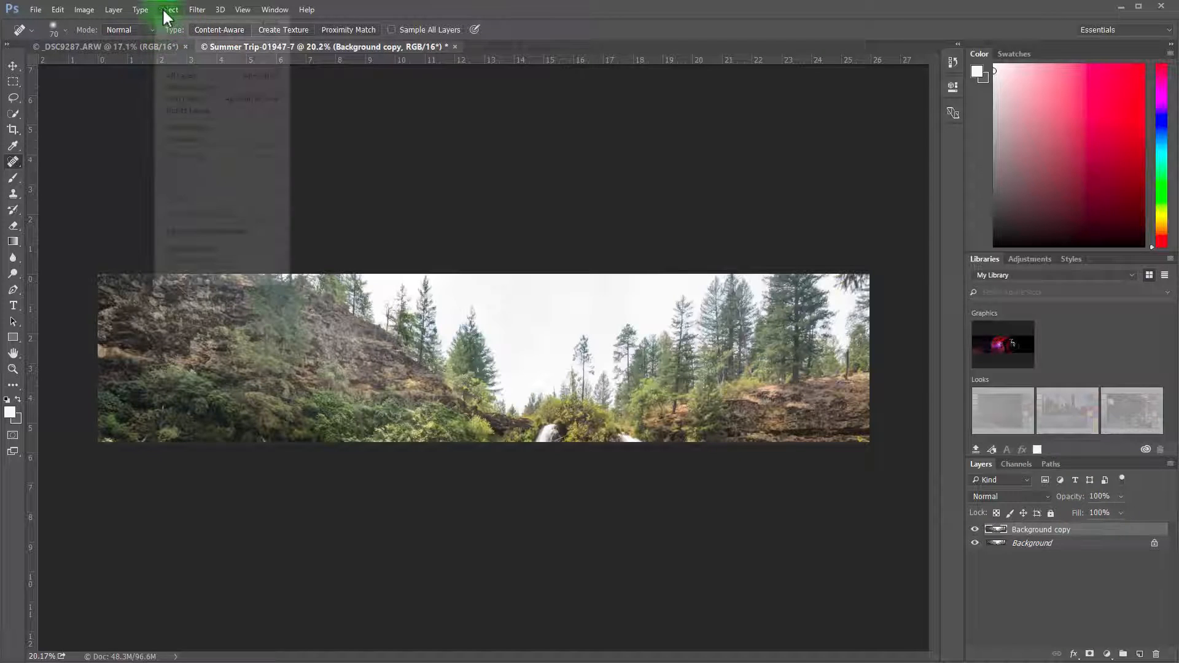
click(209, 129)
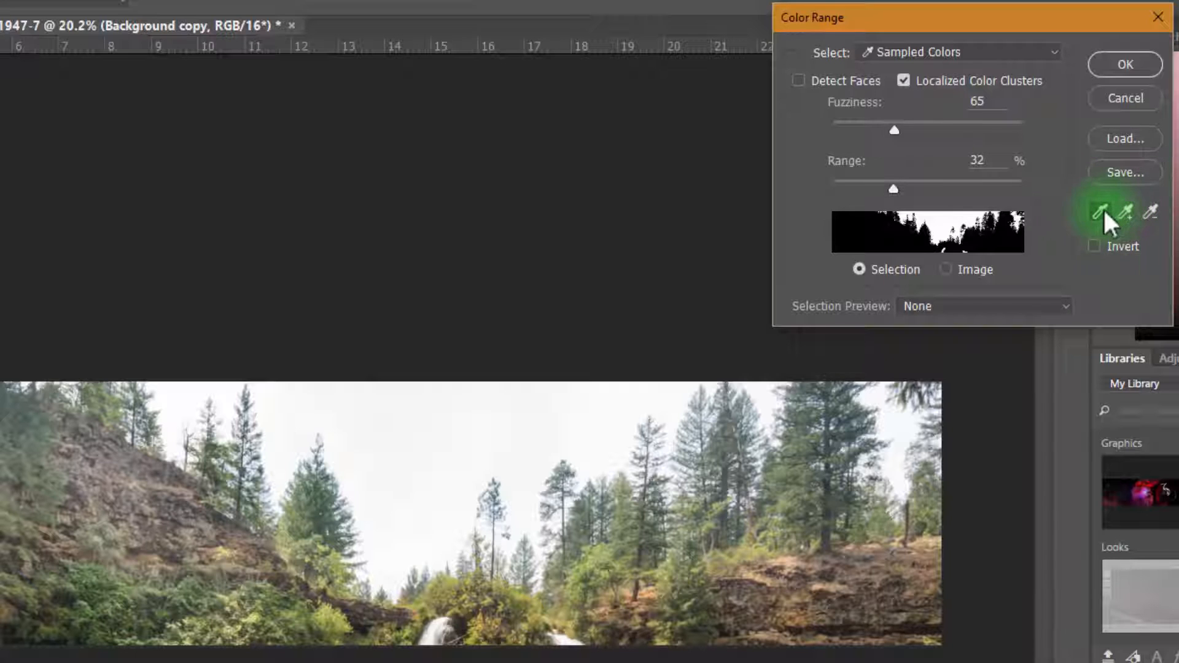
click(438, 451)
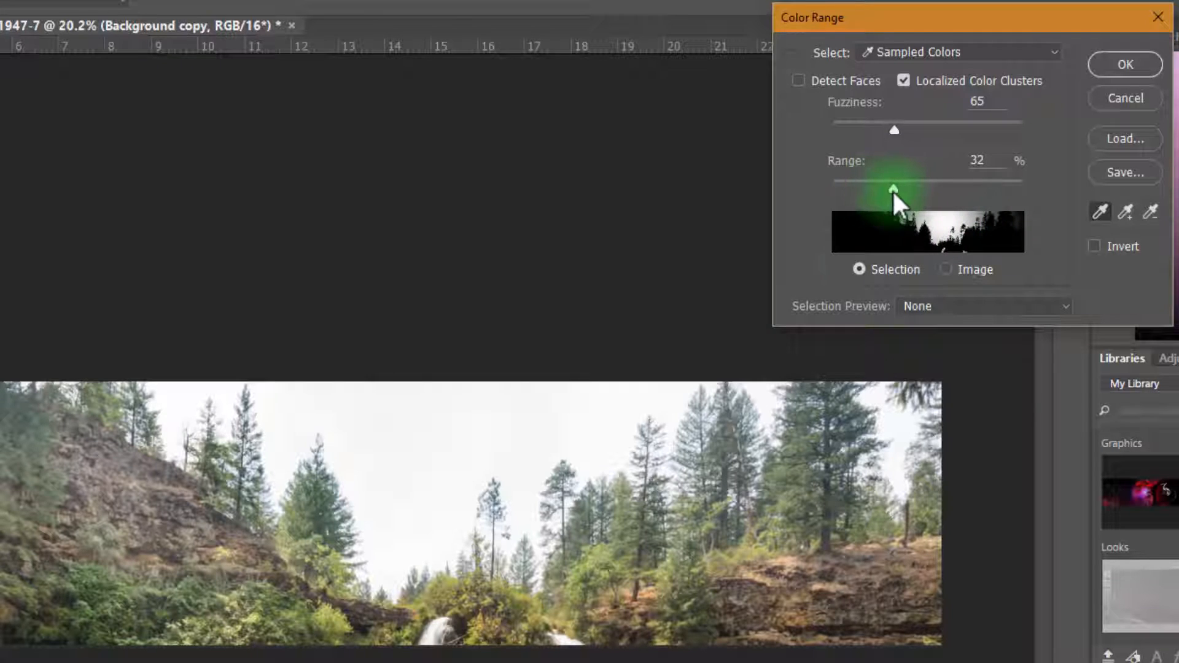
Narrow the sampled sky selection to a Fuzziness of 8 and a Range of 5%
drag(893, 189, 851, 179)
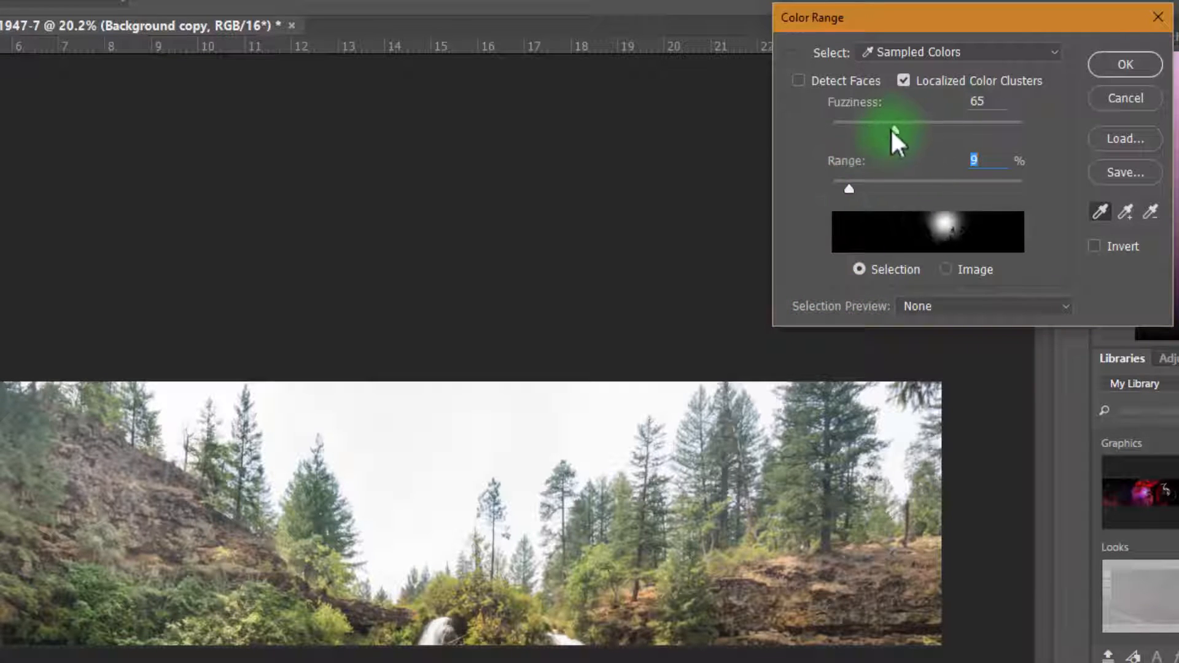
drag(893, 129, 840, 129)
click(849, 191)
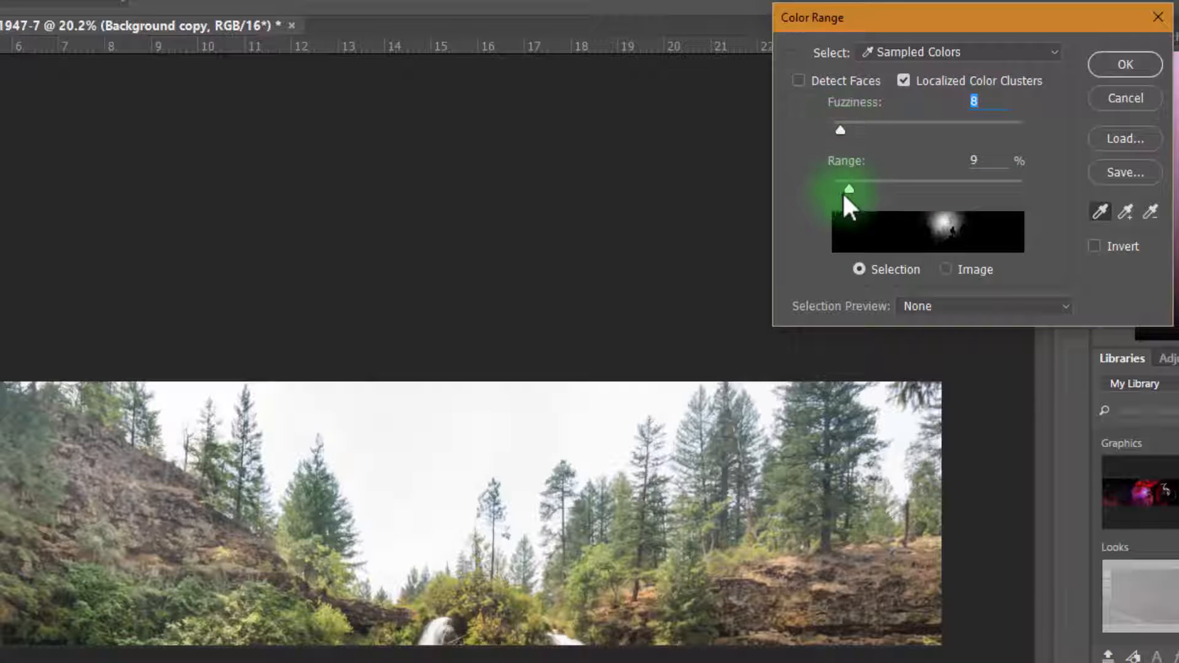
drag(837, 186, 841, 188)
click(832, 457)
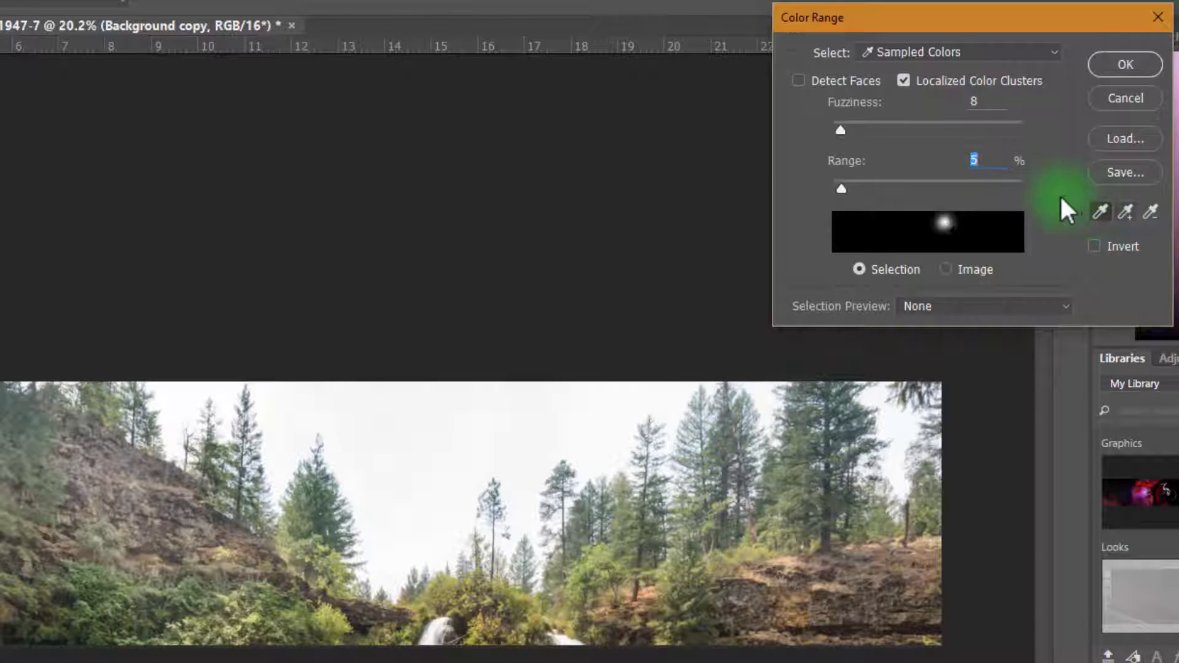
Add sky tones to the color sample across the whole sky, from the left trees to the gaps by the right edge
click(1126, 211)
click(302, 402)
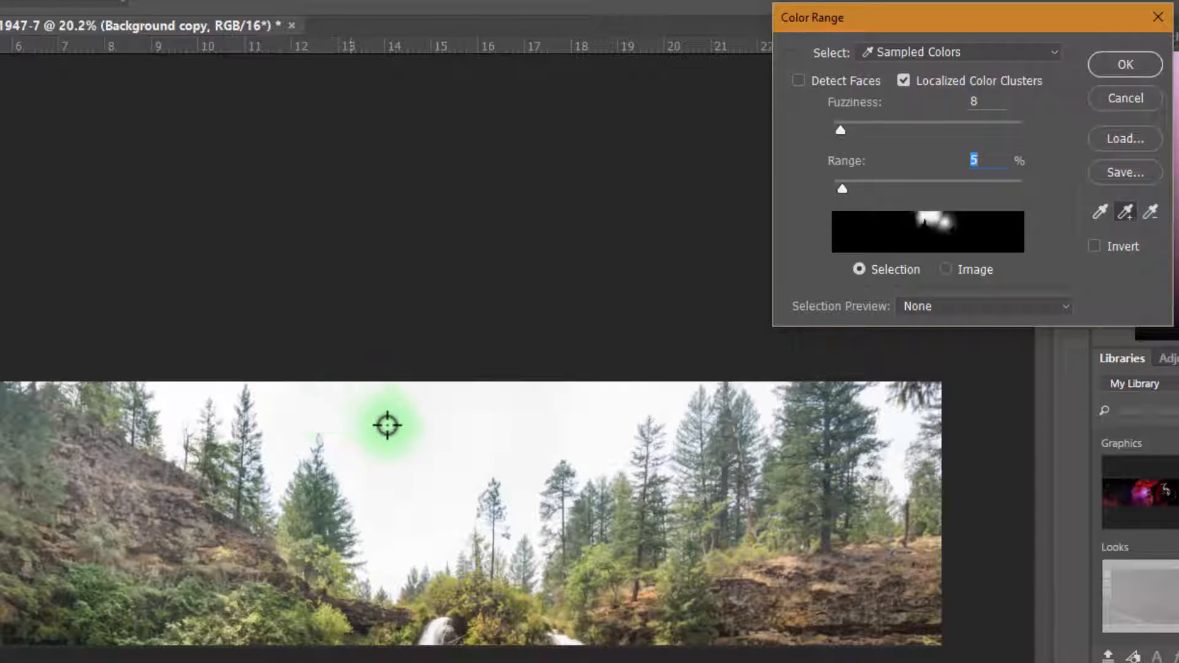
mouse_move(387, 425)
mouse_down()
mouse_move(418, 436)
mouse_move(533, 418)
mouse_move(589, 433)
mouse_move(652, 396)
mouse_move(612, 386)
mouse_move(523, 412)
mouse_move(437, 484)
mouse_move(405, 544)
mouse_move(391, 544)
mouse_move(411, 457)
mouse_move(376, 407)
mouse_move(300, 405)
mouse_move(283, 430)
mouse_move(288, 453)
mouse_move(290, 408)
mouse_move(325, 400)
mouse_move(230, 412)
mouse_move(221, 402)
mouse_move(258, 409)
mouse_move(232, 388)
mouse_move(197, 390)
mouse_move(174, 419)
mouse_move(196, 395)
mouse_move(189, 404)
mouse_move(755, 437)
mouse_move(764, 399)
mouse_move(750, 386)
mouse_move(808, 428)
mouse_move(881, 420)
mouse_move(904, 431)
mouse_move(851, 335)
mouse_move(563, 344)
mouse_move(376, 319)
mouse_move(455, 274)
mouse_move(441, 318)
mouse_move(921, 440)
mouse_up()
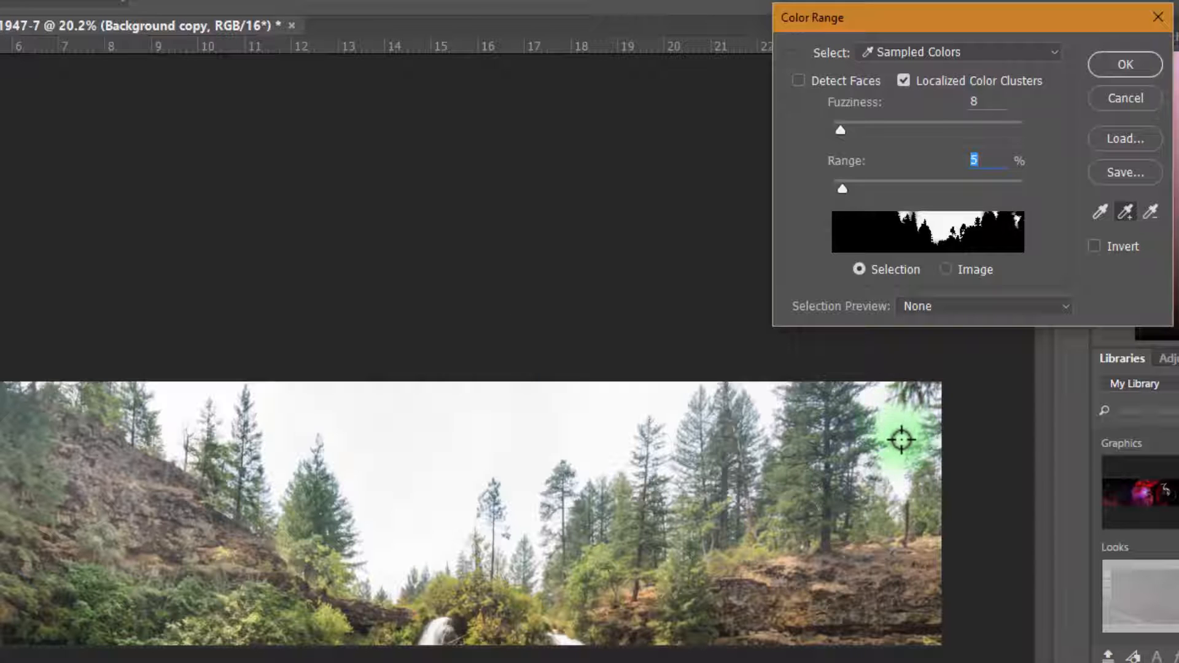
mouse_move(897, 448)
mouse_down()
mouse_move(902, 473)
mouse_move(850, 509)
mouse_up()
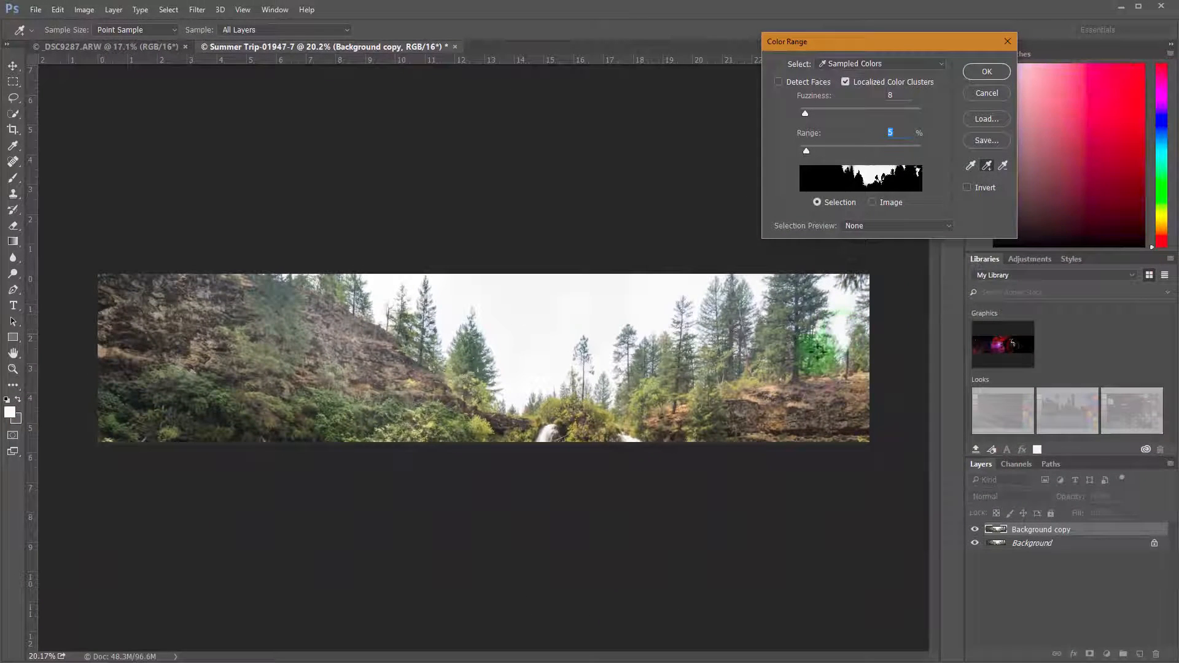
Add the patch of sky above the trees on the left hillside to the color sample
mouse_move(653, 316)
mouse_down()
mouse_move(582, 311)
mouse_move(558, 371)
mouse_move(446, 316)
mouse_up()
key(ctrl+equal)
key(ctrl+equal)
key(ctrl+equal)
key(ctrl+equal)
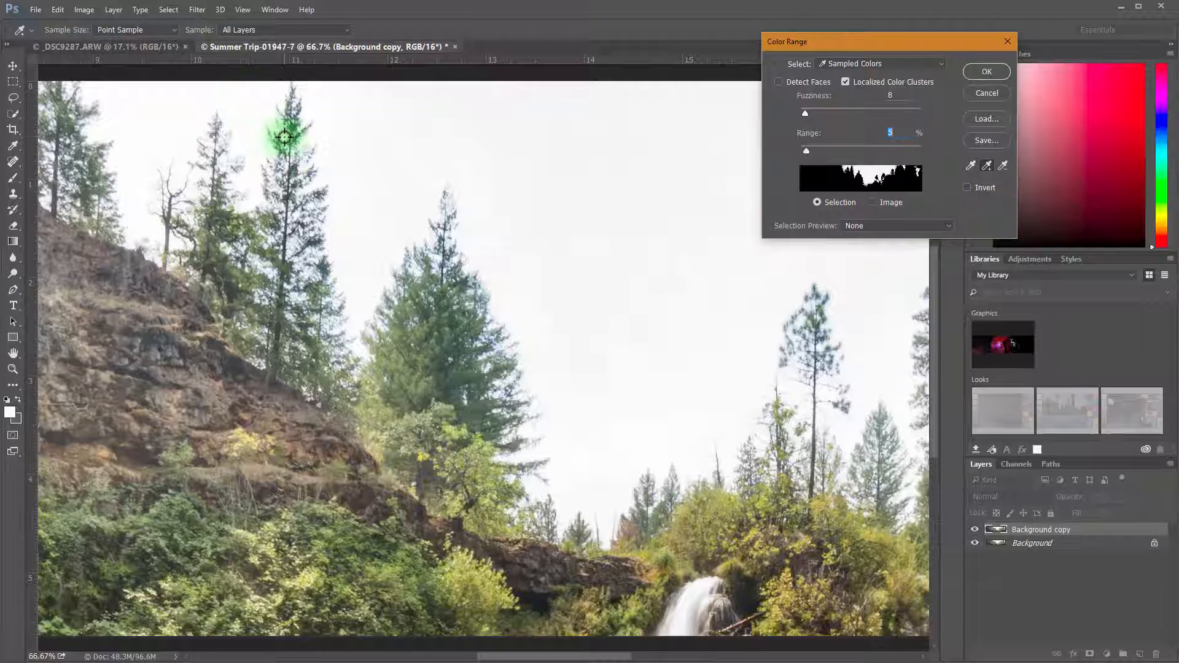
click(152, 99)
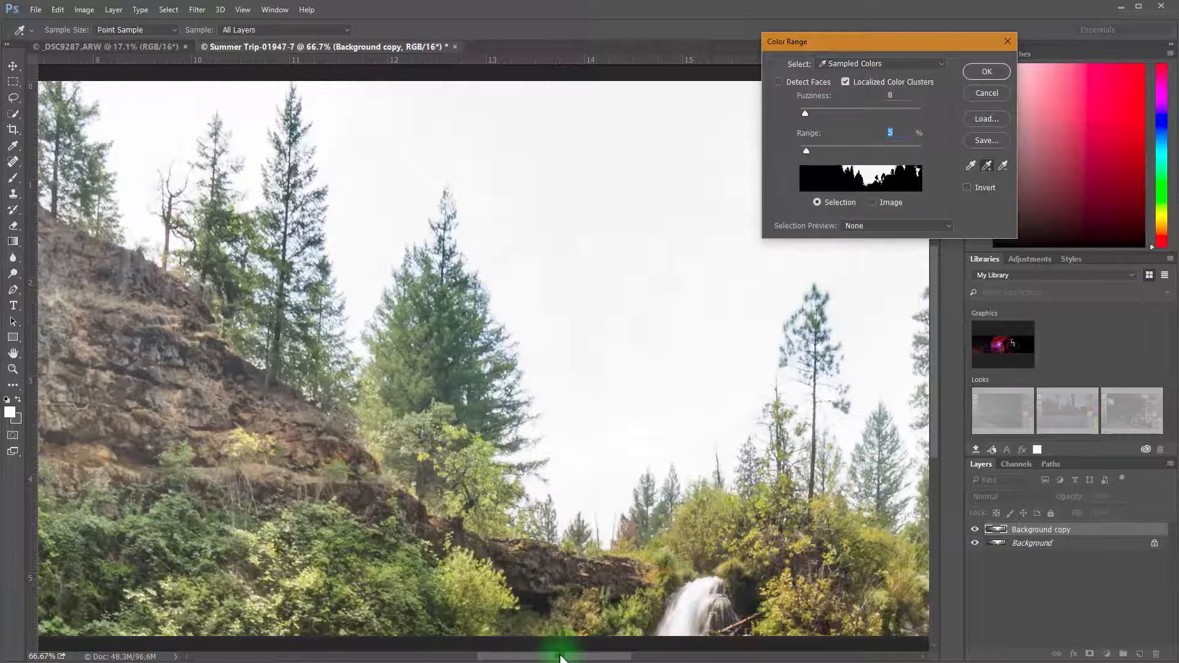
Add the small sky areas around the tall trees on the right side of the photo to the color sample
drag(559, 656, 702, 656)
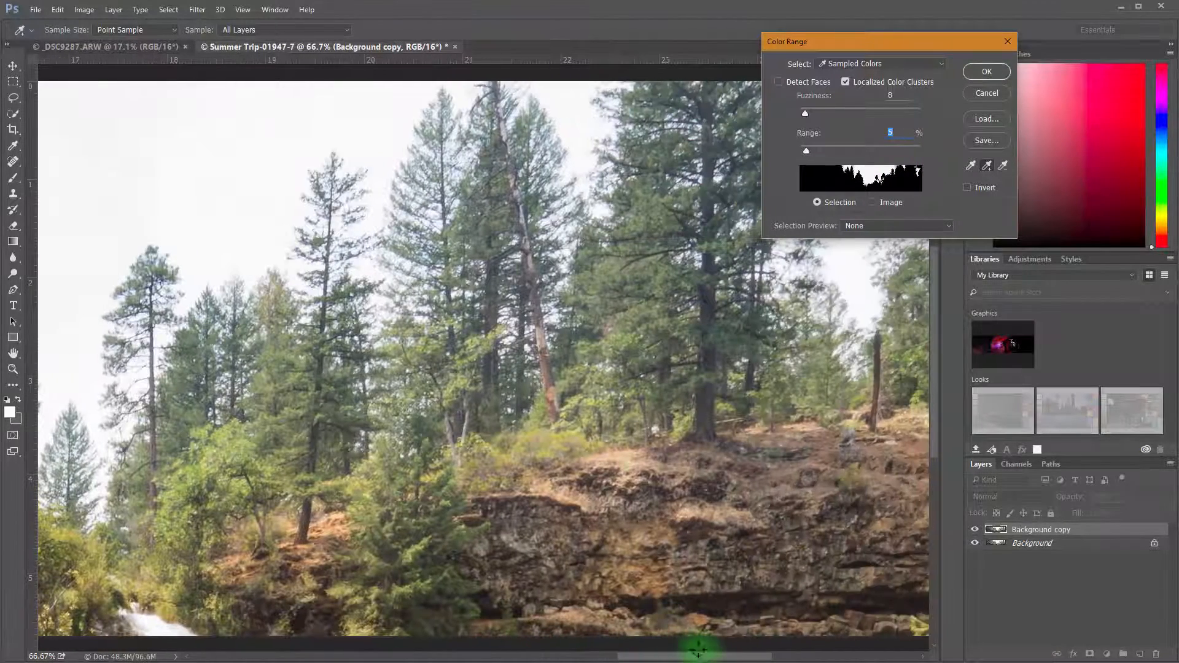
click(454, 89)
click(453, 85)
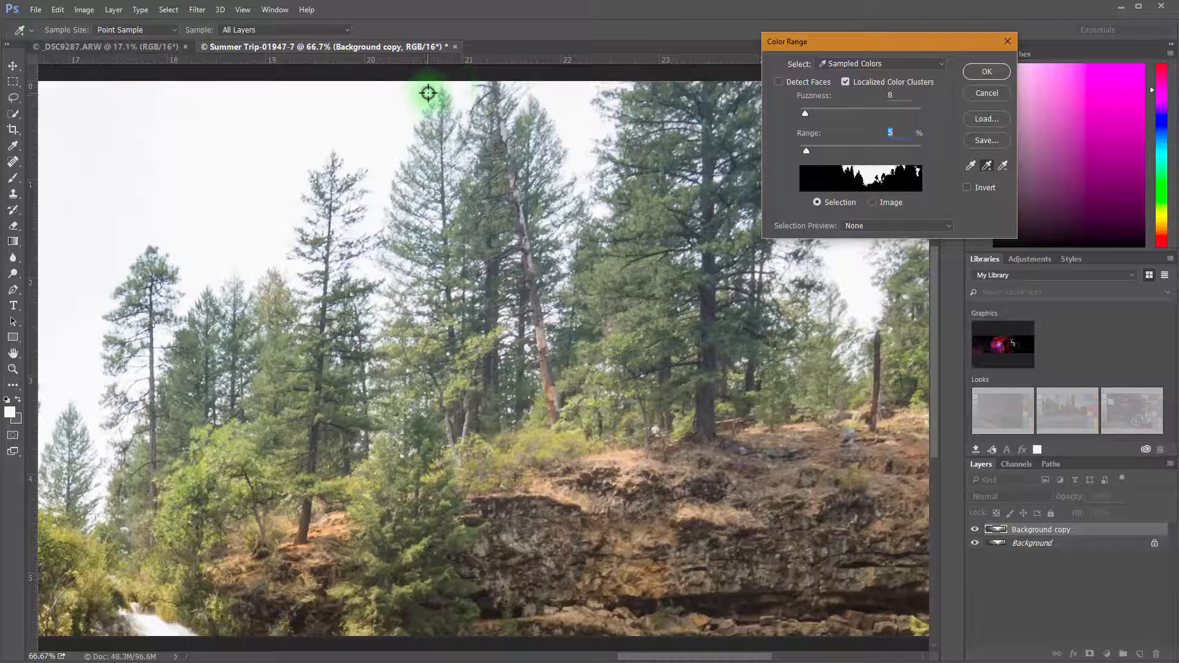
click(399, 130)
click(405, 132)
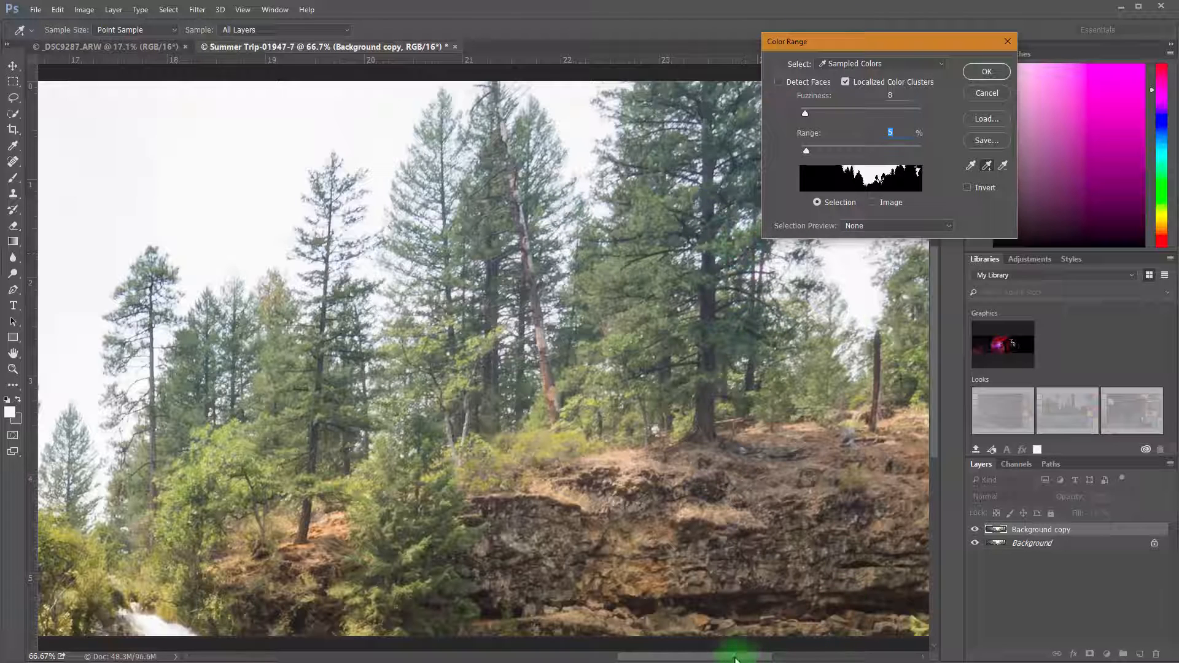
drag(736, 652, 763, 644)
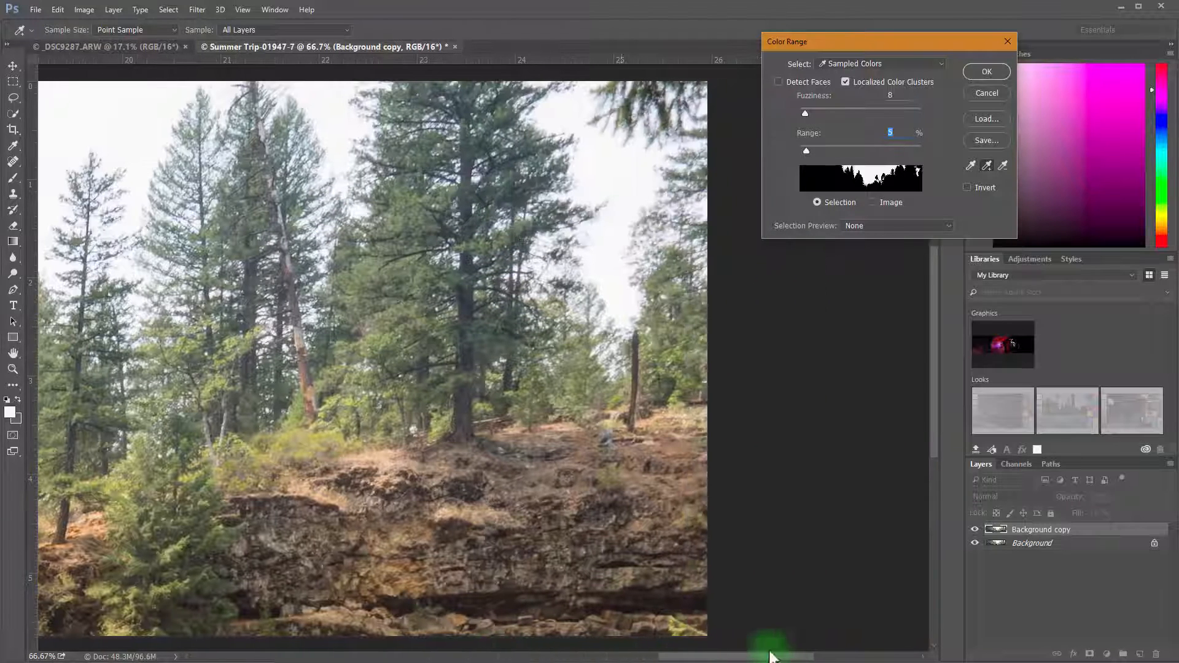
click(580, 91)
click(571, 105)
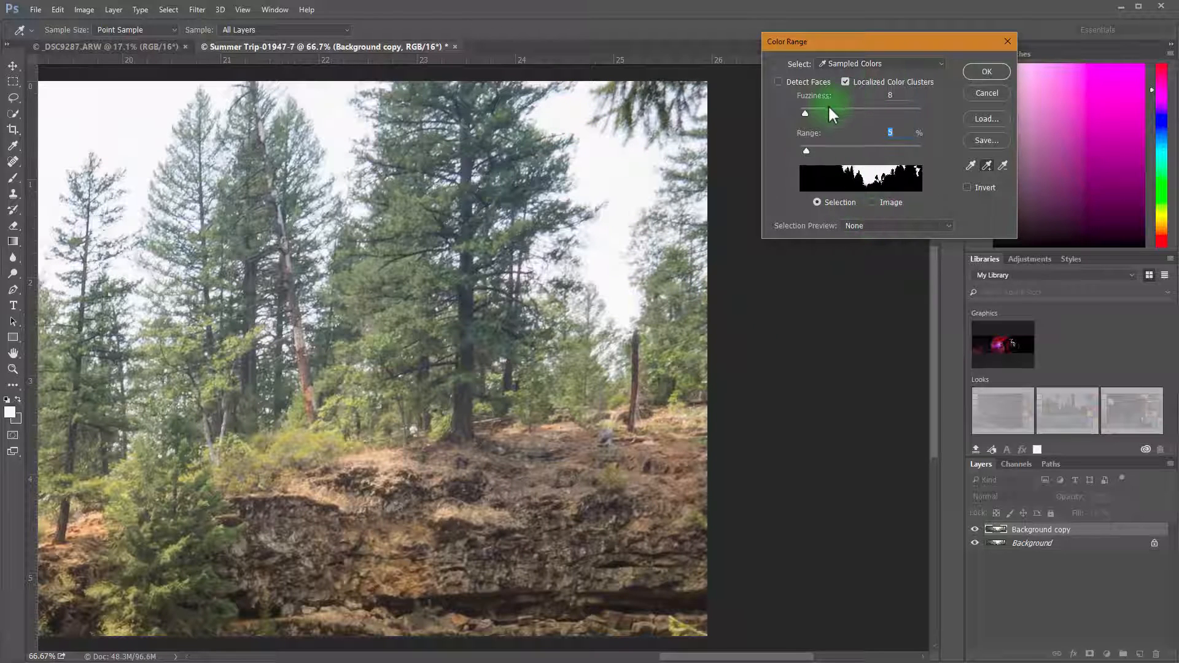
Set the Color Range Fuzziness to 53 and Range to 25%, and apply the sky selection
drag(808, 114, 833, 116)
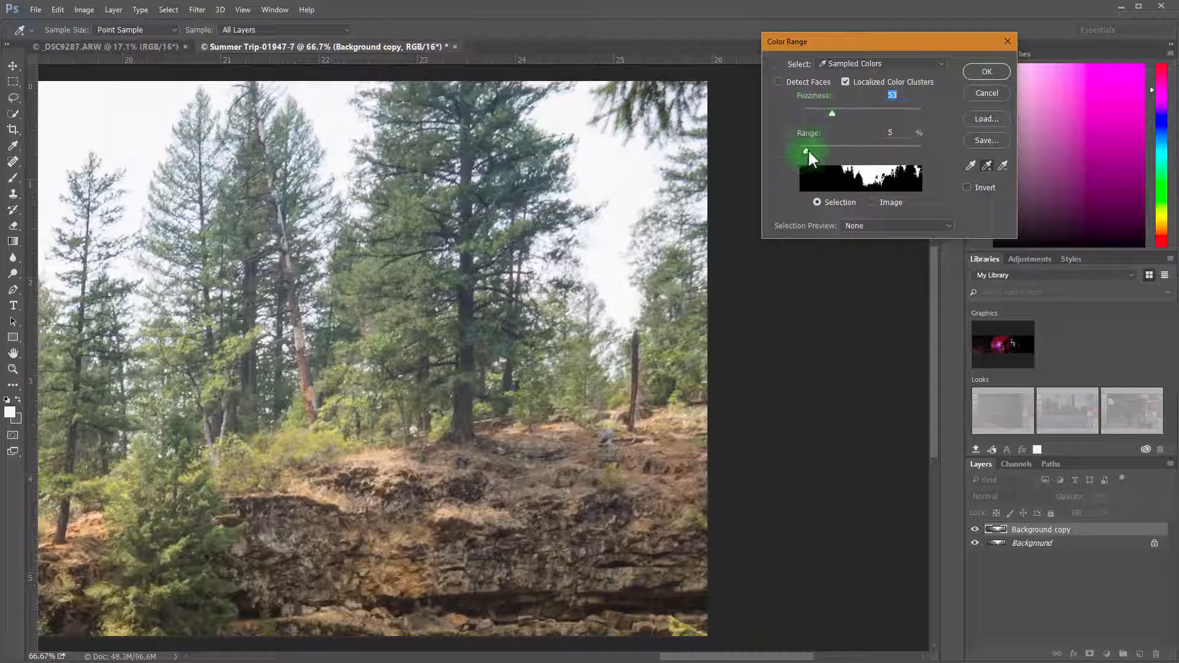
drag(808, 151, 829, 149)
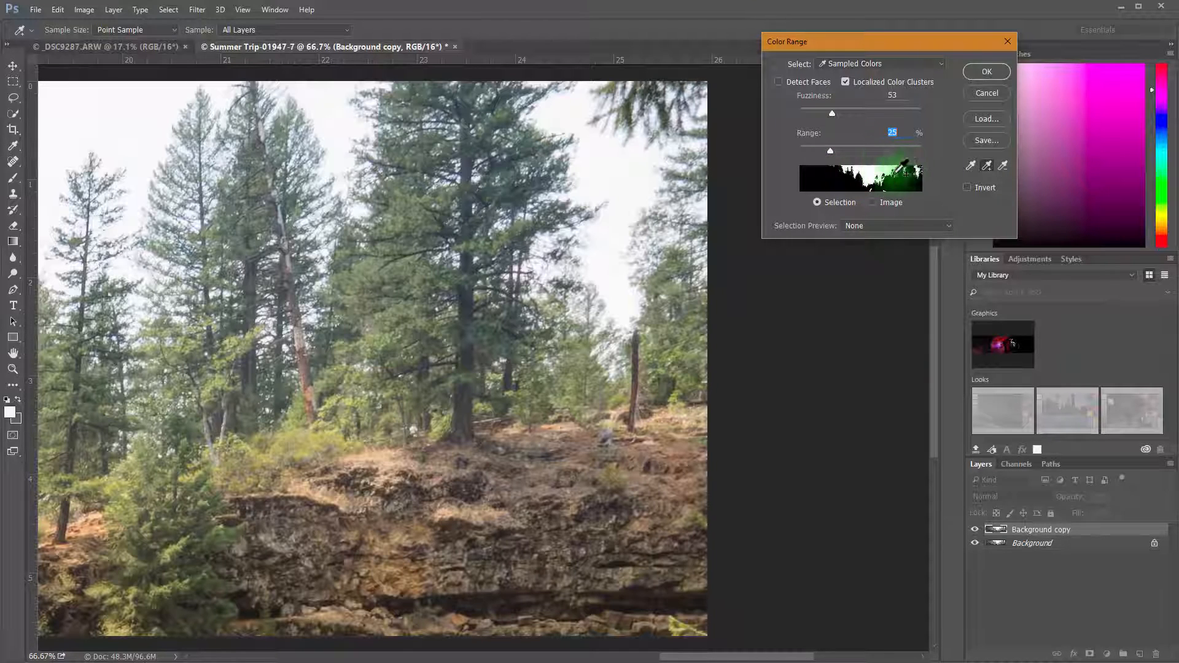
click(986, 72)
key(j)
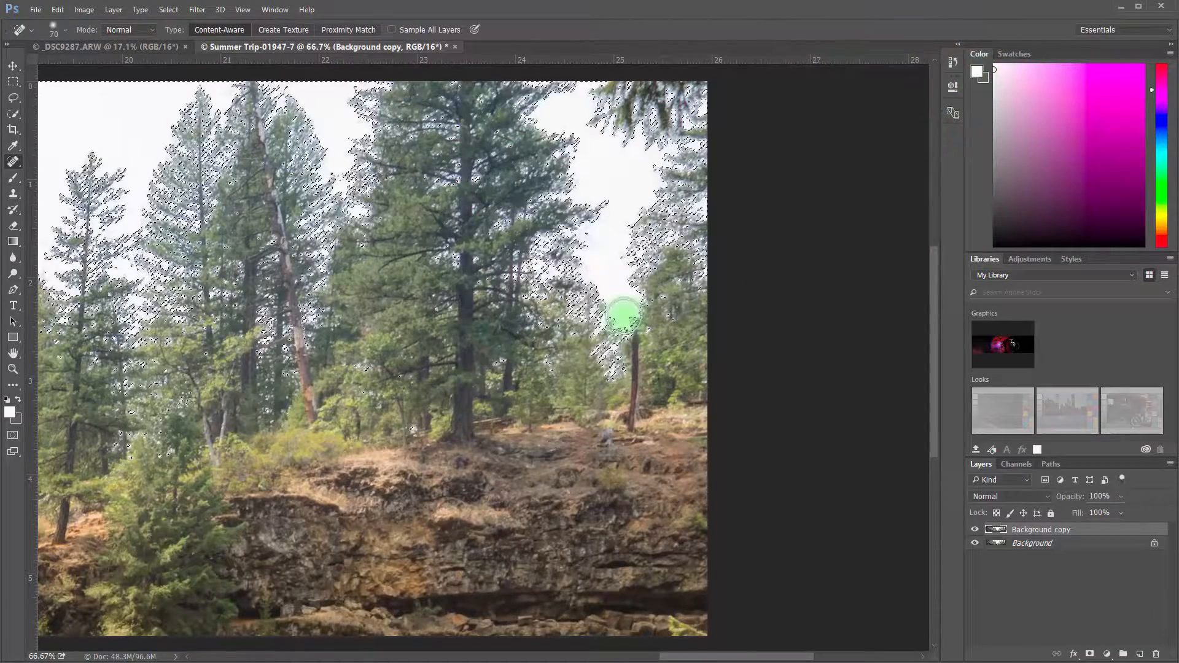
Subtract the two waterfall tops from the sky selection with the Quick Selection tool
scroll(623, 315, down, 10)
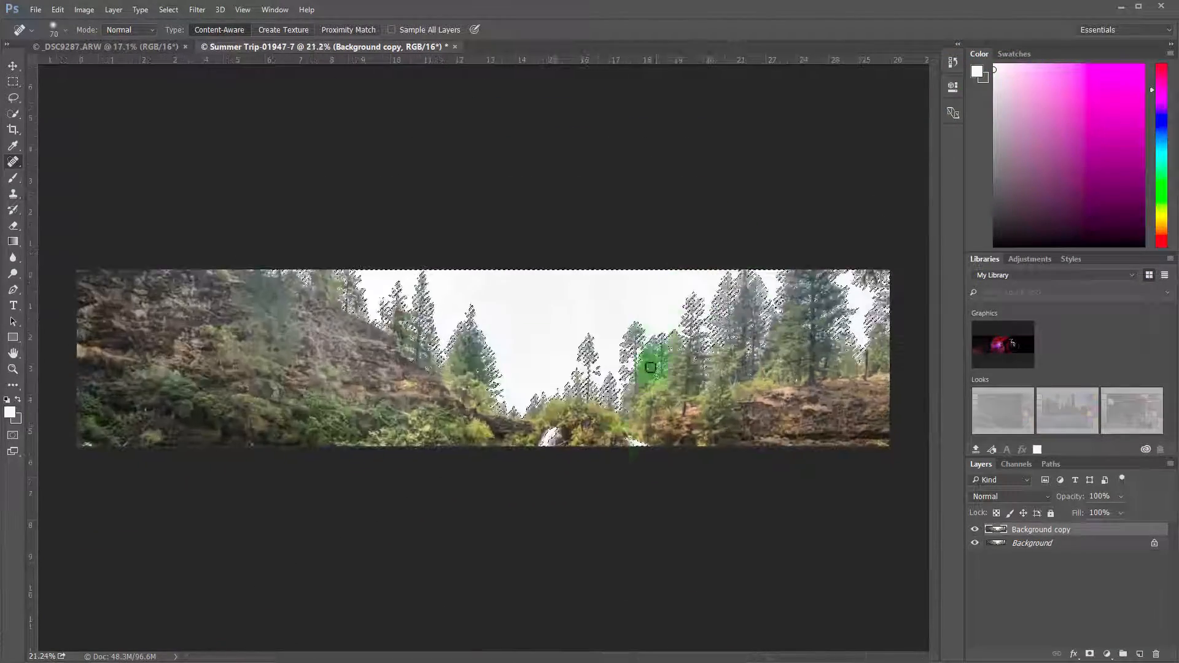
scroll(600, 434, up, 8)
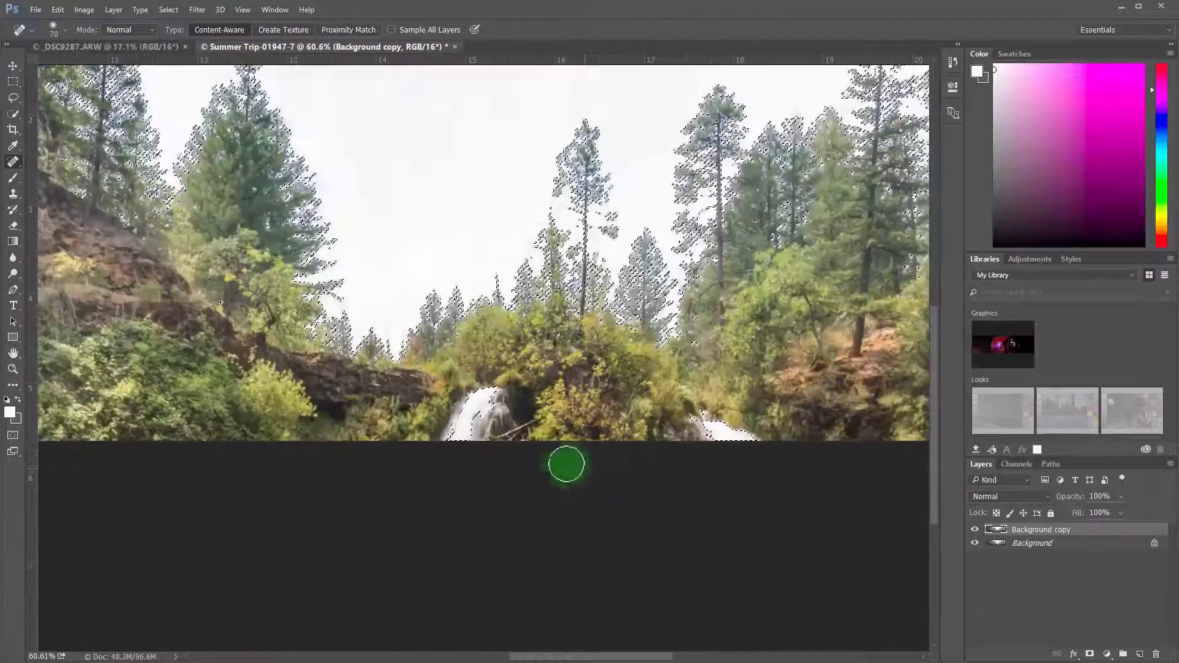
scroll(566, 465, up, 3)
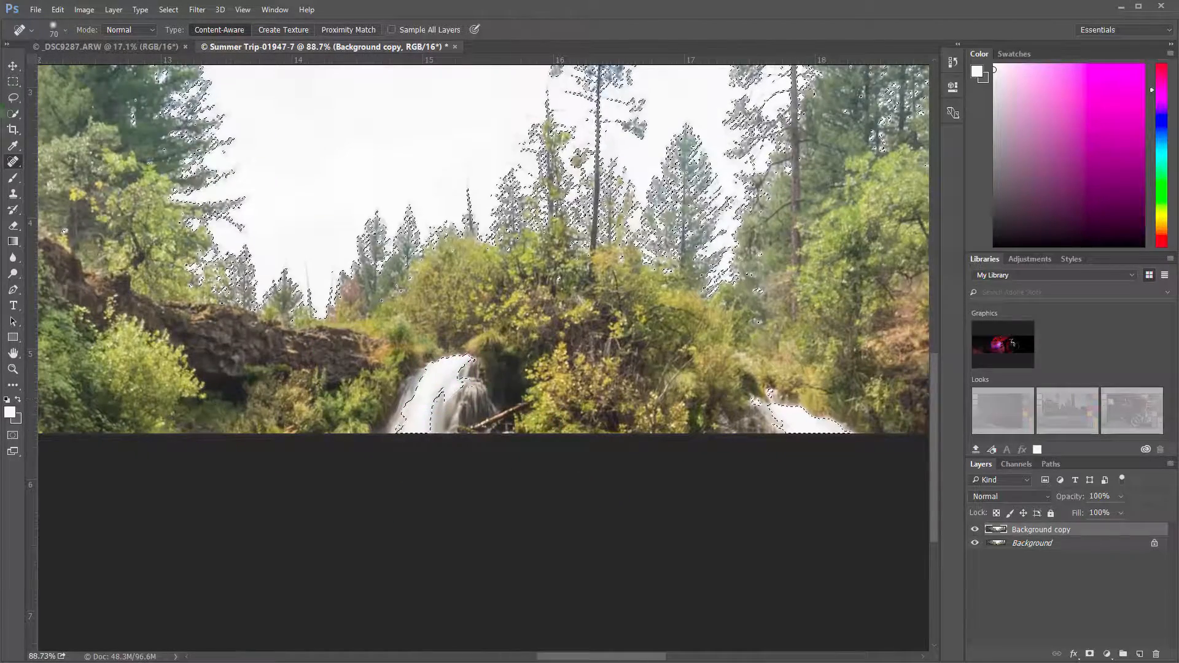
click(13, 115)
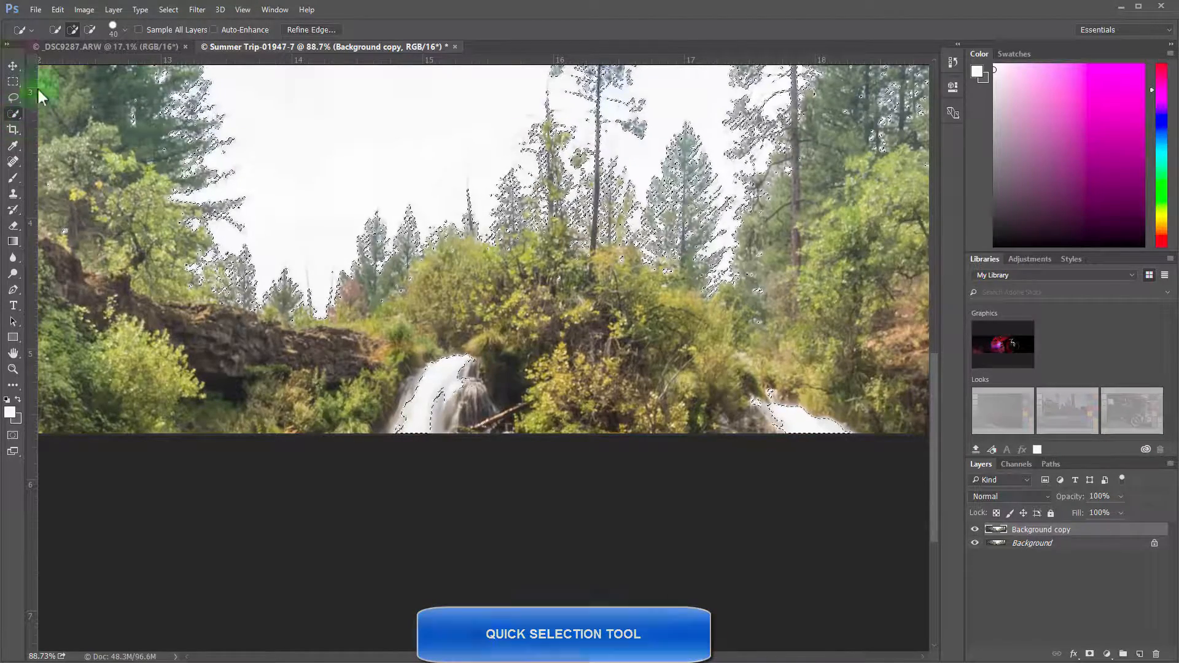
click(90, 29)
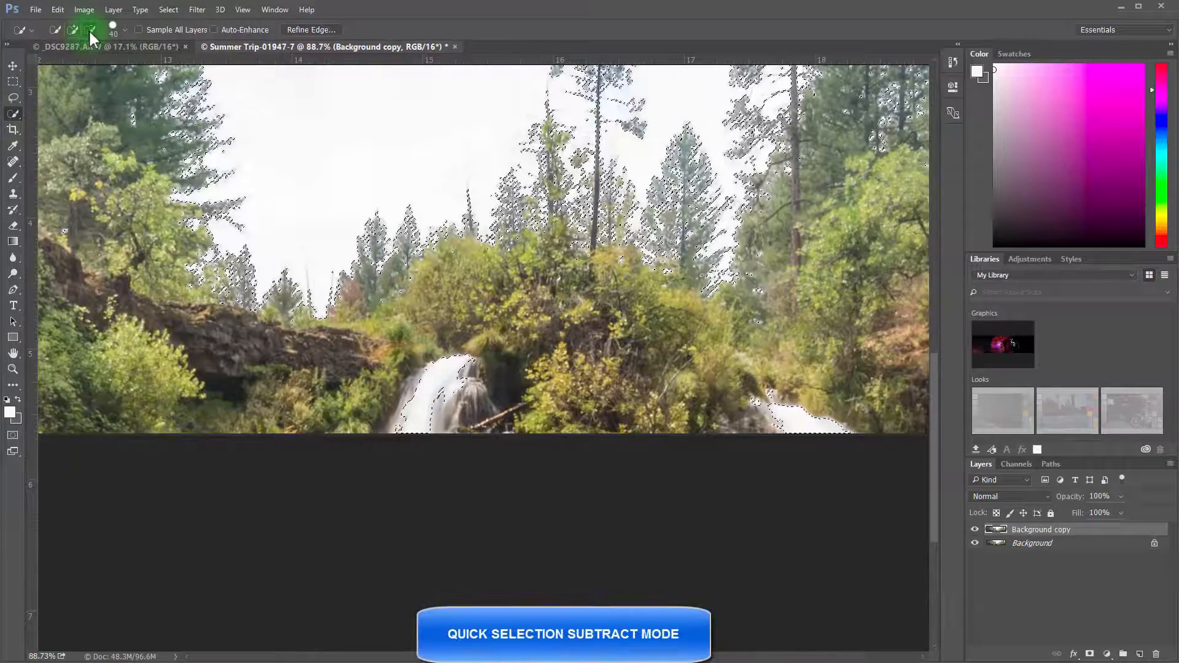
click(89, 31)
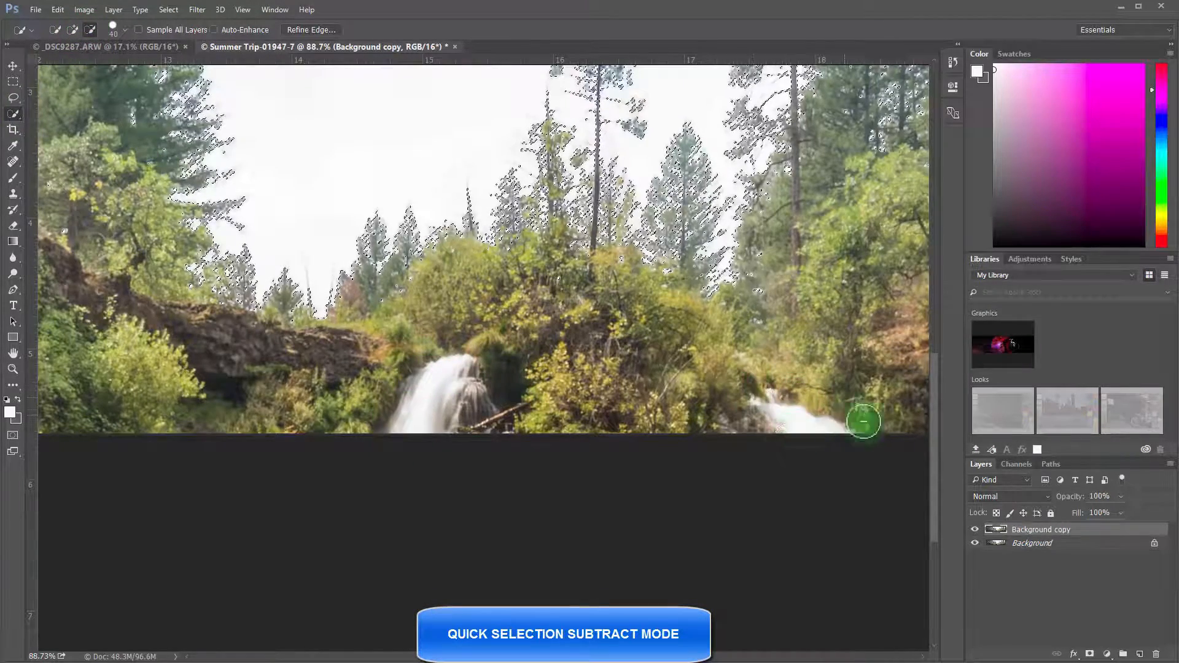
Add a layer mask to Background copy from the sky selection
scroll(684, 429, down, 5)
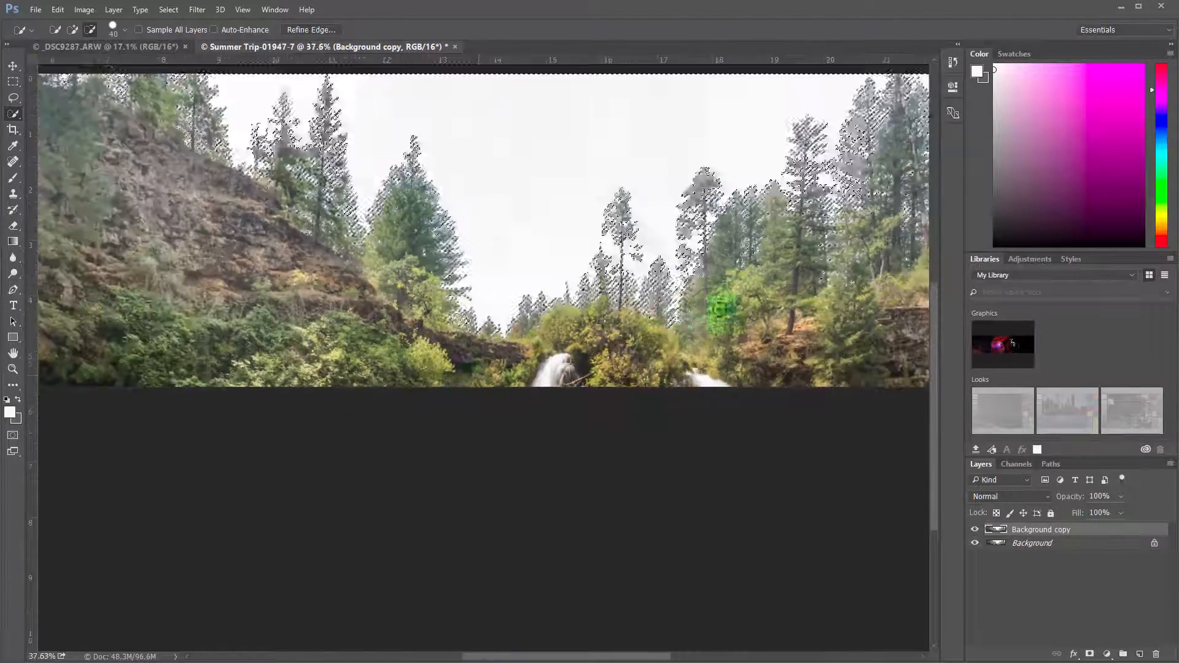
scroll(720, 309, down, 5)
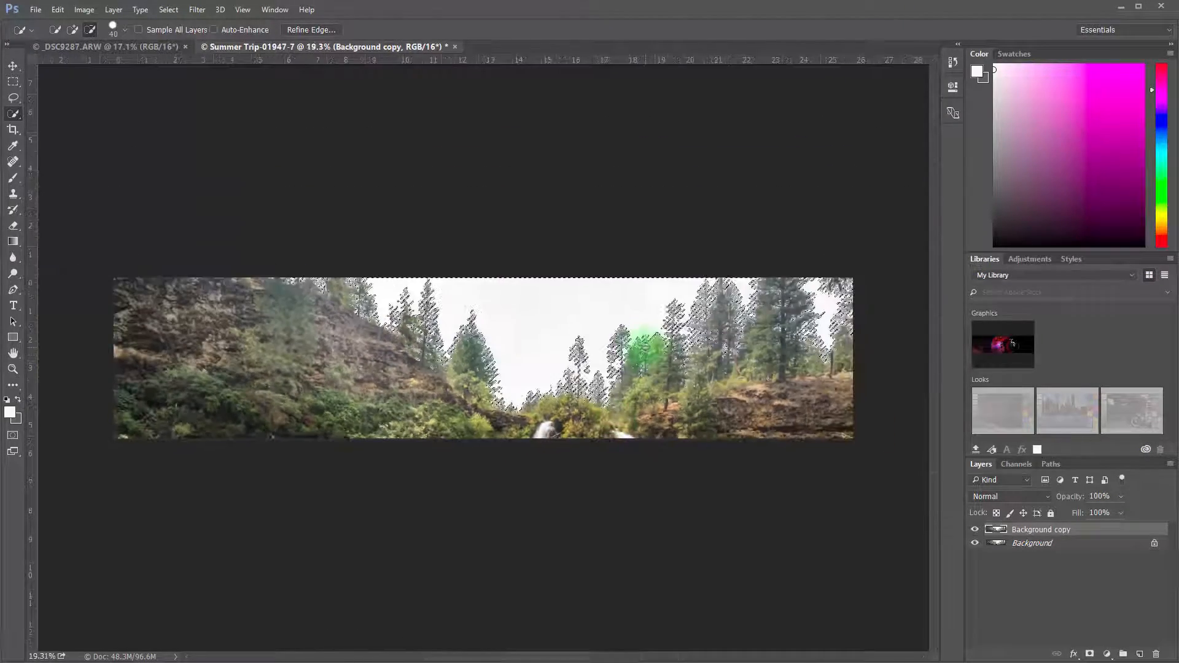
scroll(643, 350, up, 1)
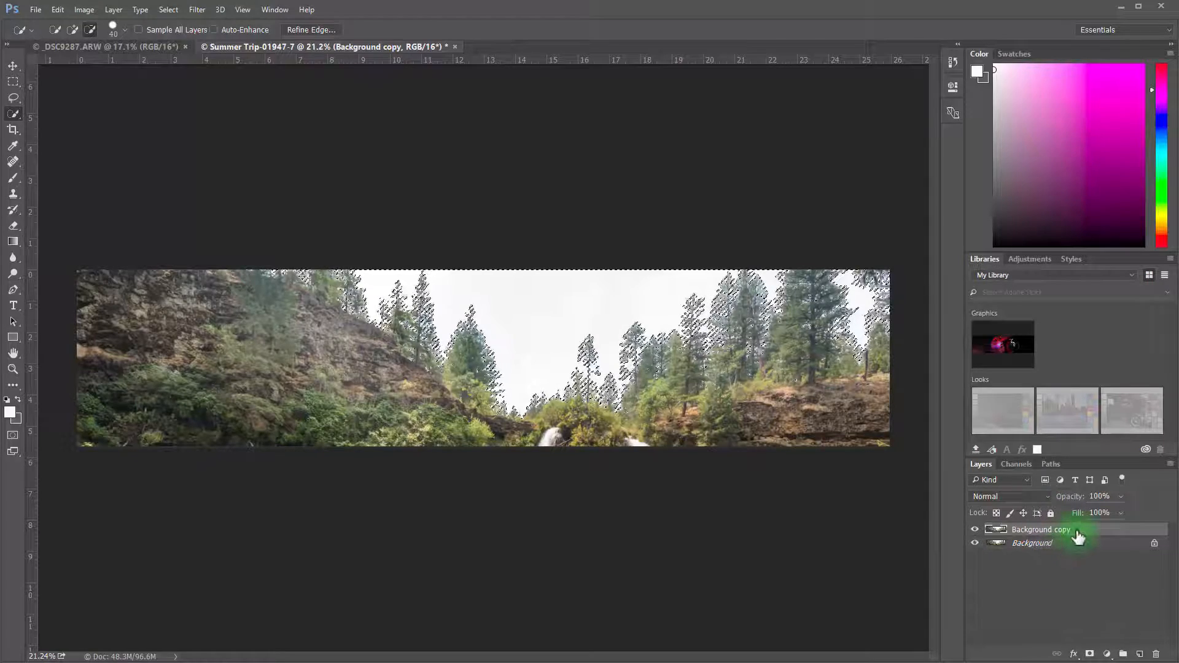
click(1089, 655)
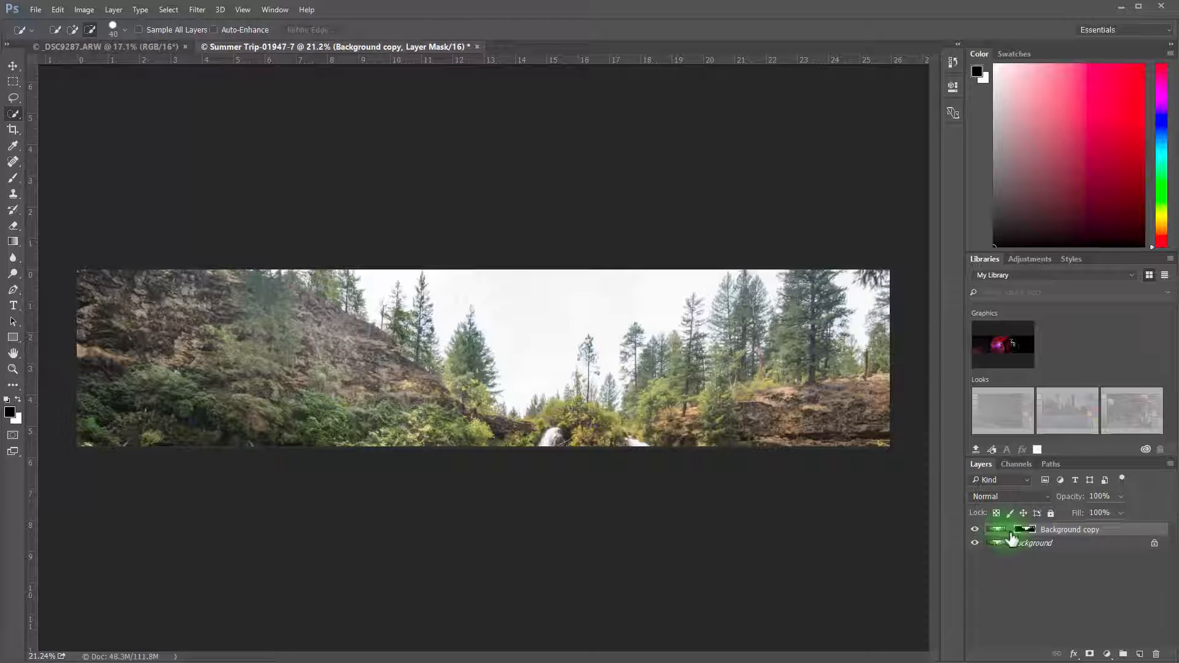
Clear the entire image content of Background copy while keeping its mask, and deselect
click(996, 532)
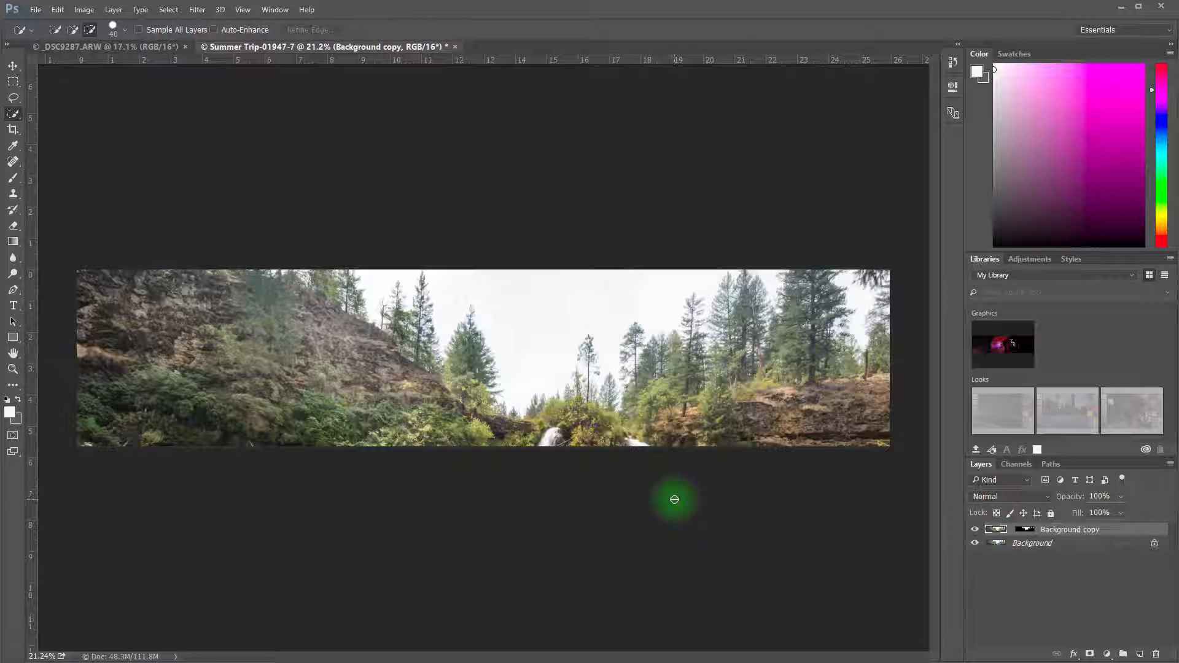
key(ctrl+a)
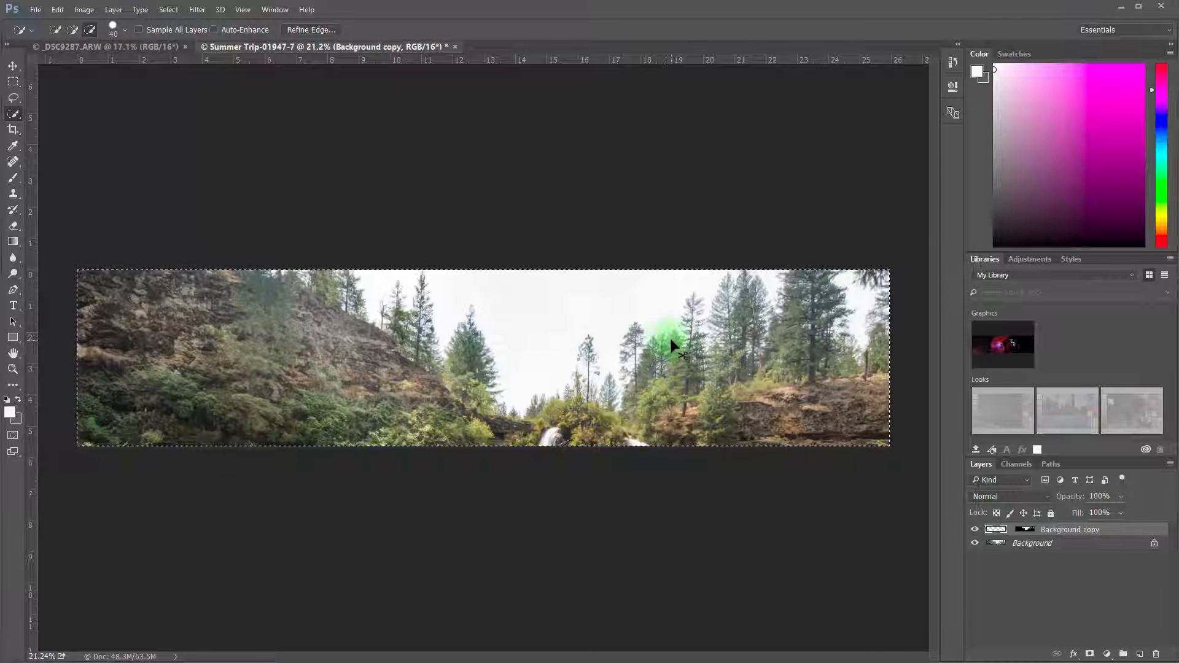
key(ctrl+d)
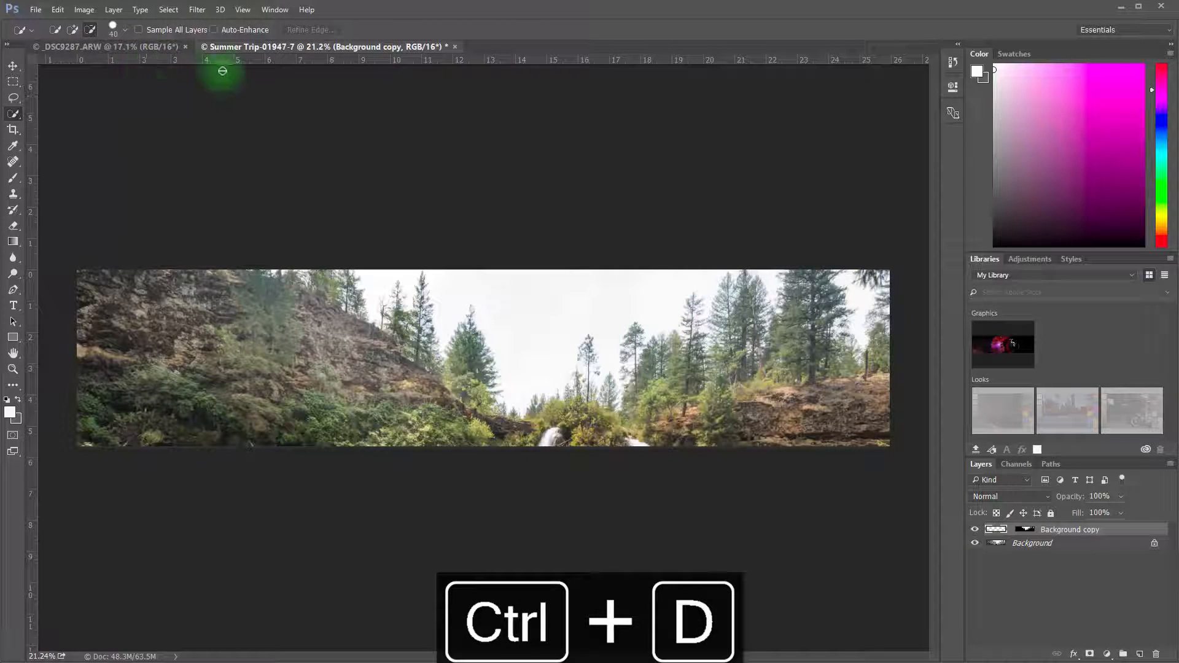
Copy the selected cloudy sky from _DSC9287.ARW and return to the Summer Trip-01947-7 document
click(127, 46)
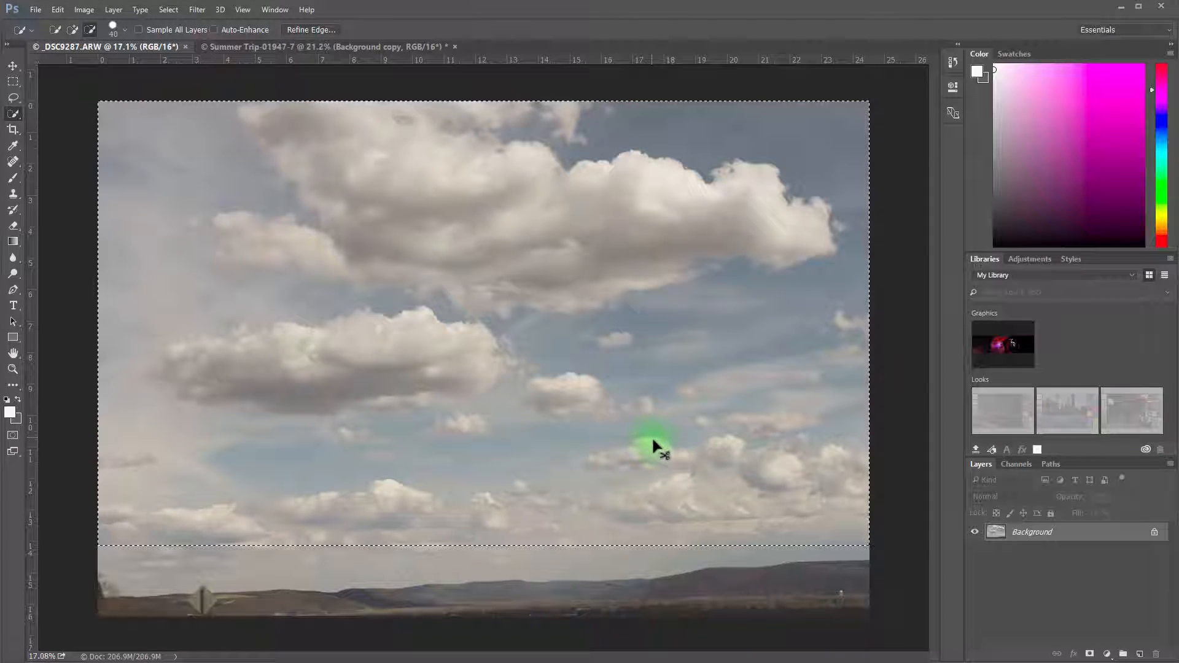
key(ctrl+c)
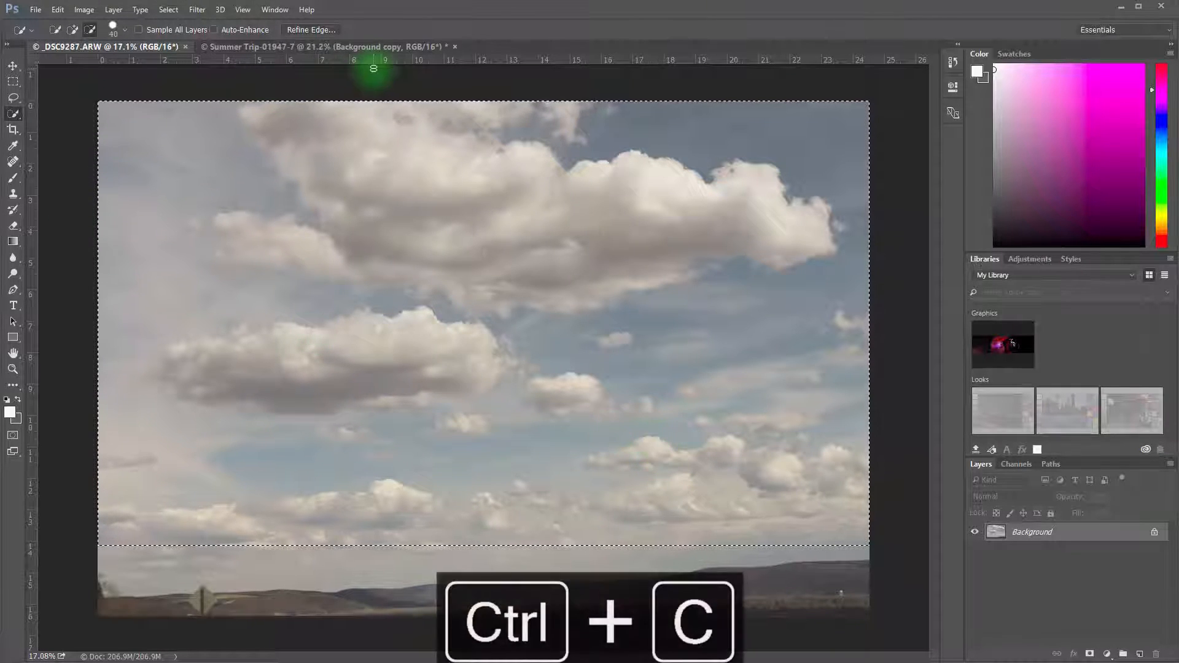
click(371, 48)
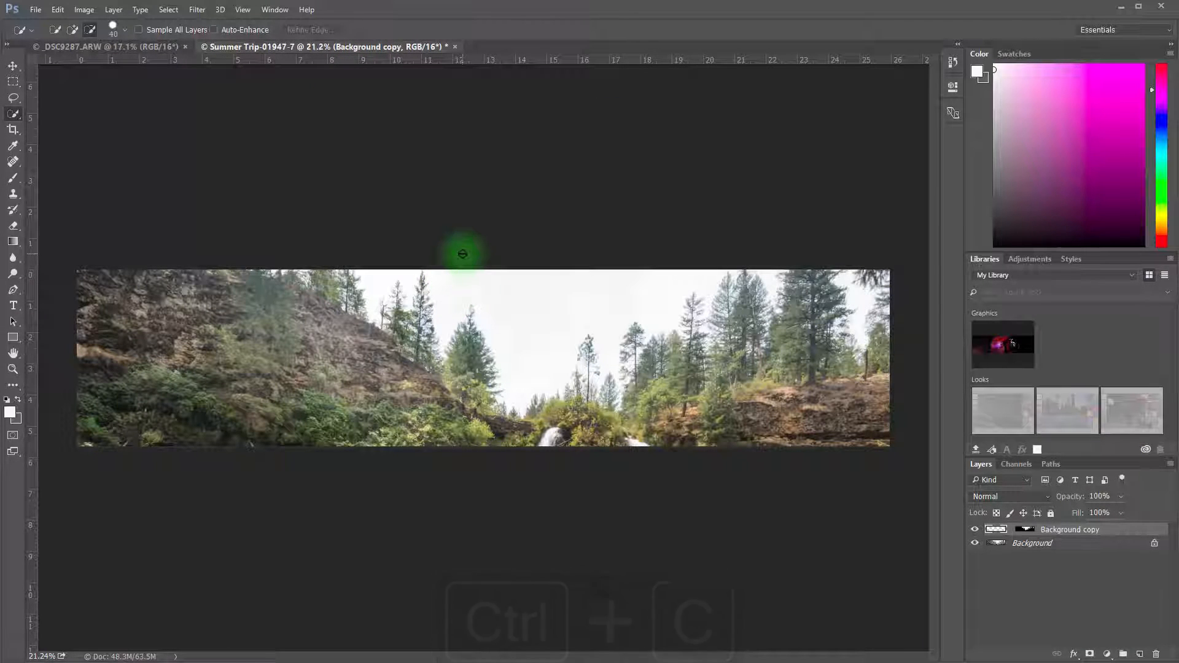
Paste the copied clouds into Background copy and move them until they fill the masked sky behind the trees
key(ctrl+v)
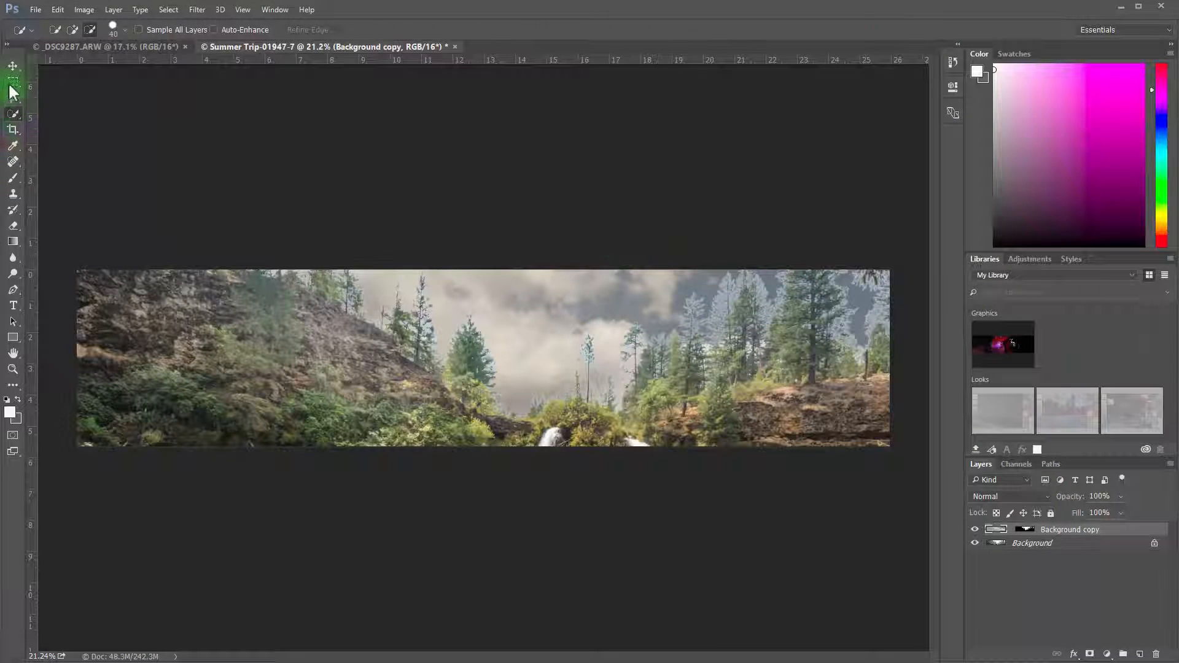
click(13, 65)
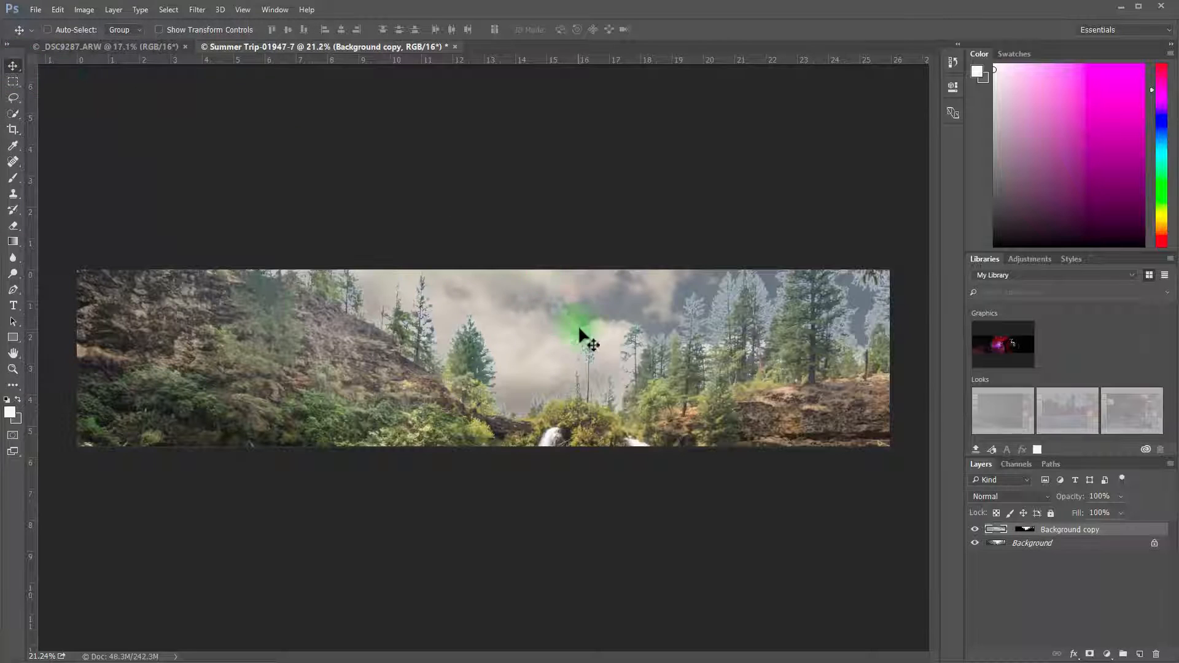
drag(579, 330, 565, 179)
drag(615, 321, 691, 283)
drag(687, 320, 681, 281)
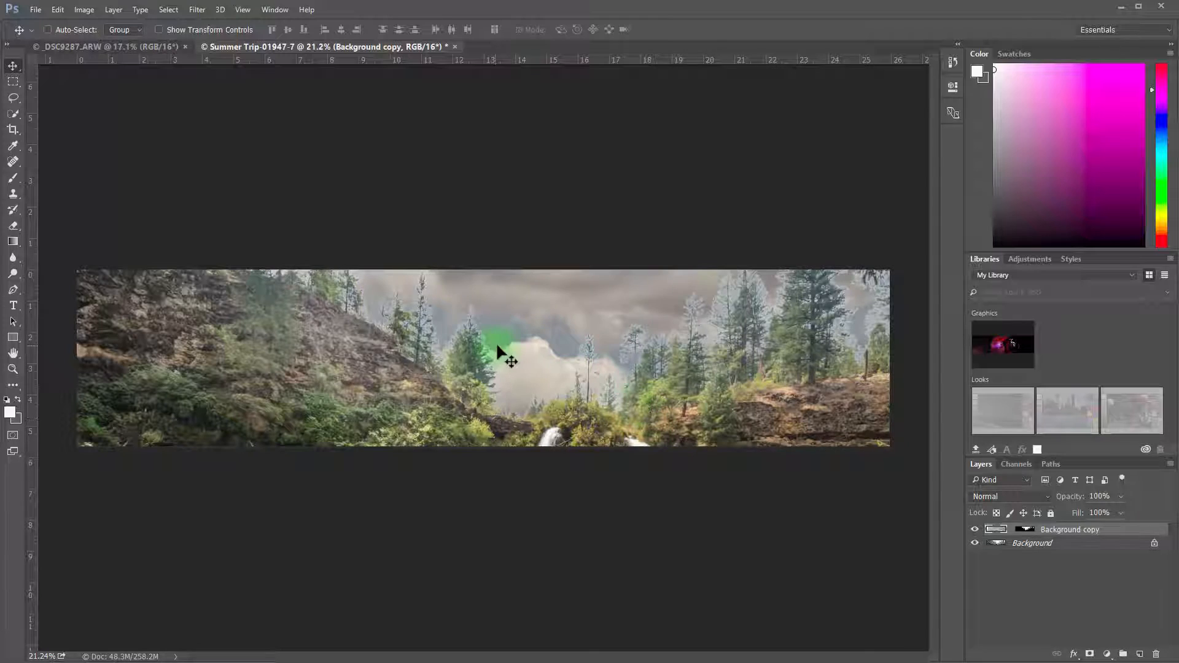
Examine the tree edges along the replaced sky for light halos, both in close-up and across the whole strip
scroll(858, 321, up, 10)
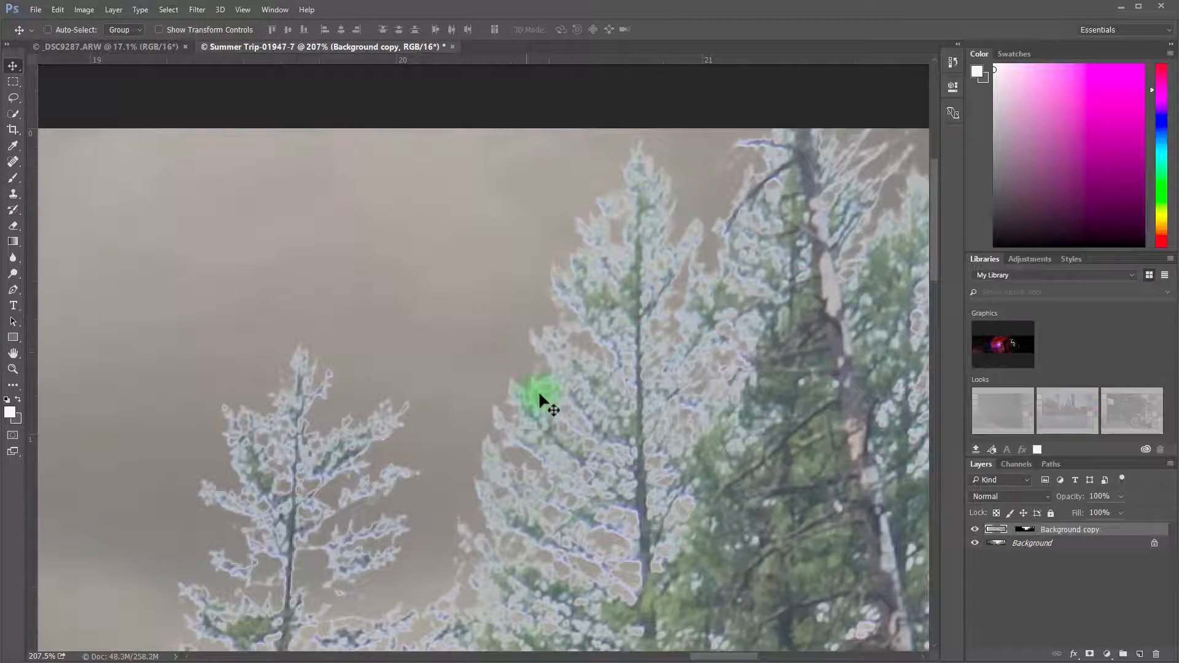
scroll(539, 395, down, 10)
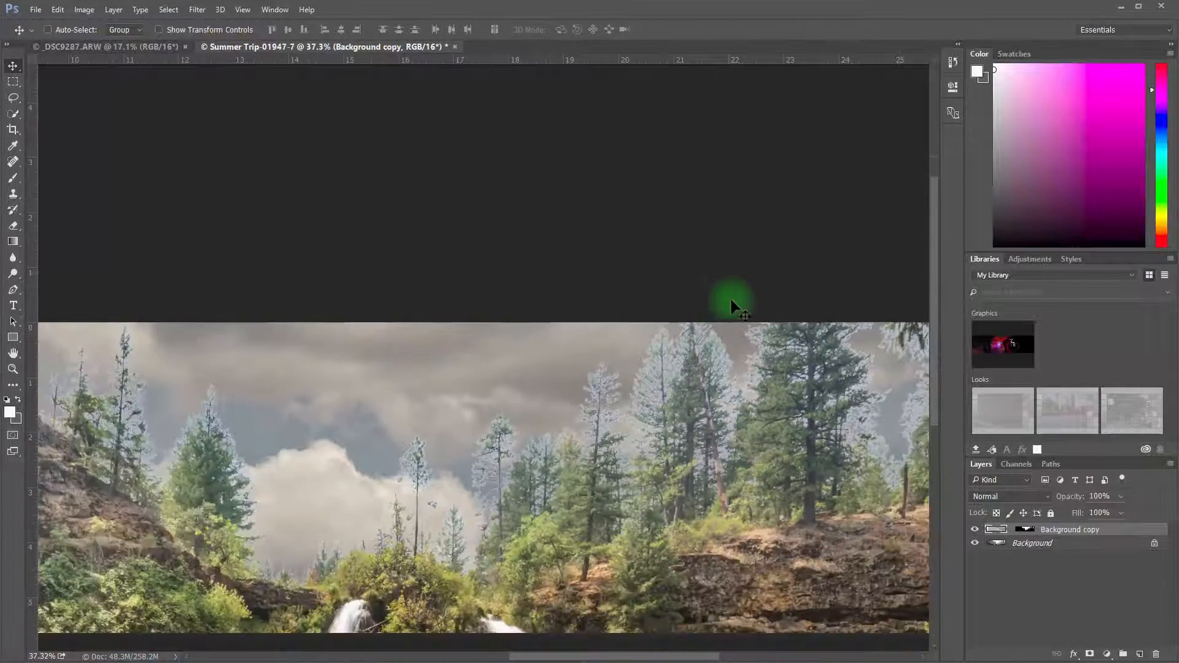
scroll(730, 300, down, 4)
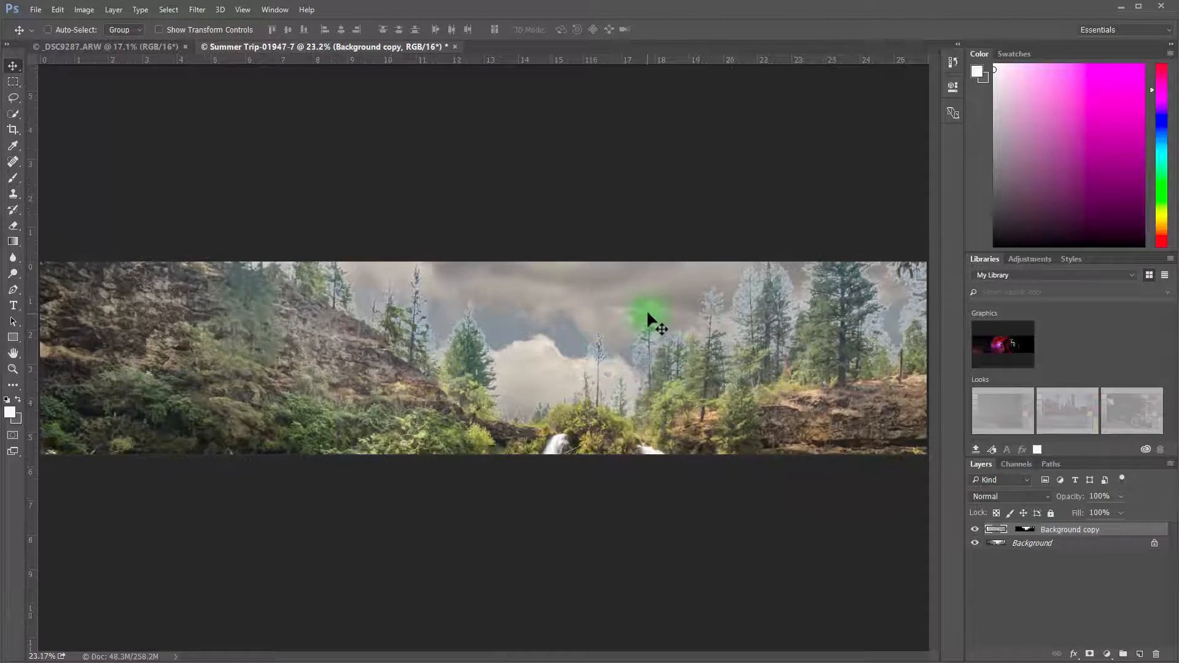
scroll(648, 314, up, 1)
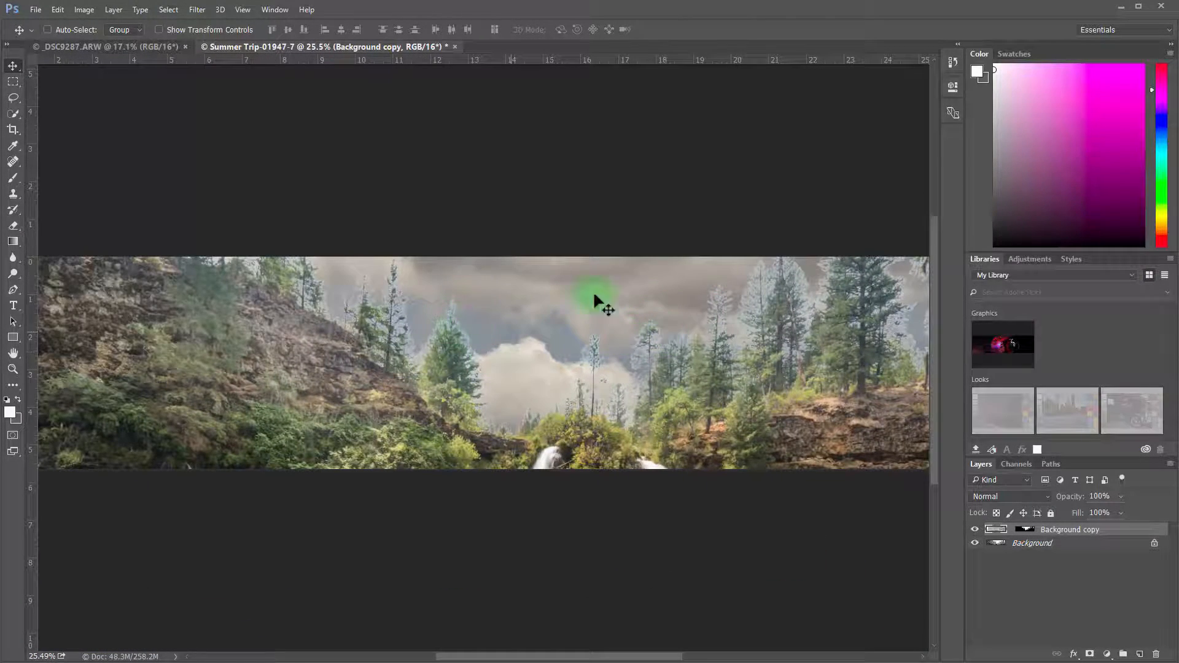
scroll(443, 318, up, 15)
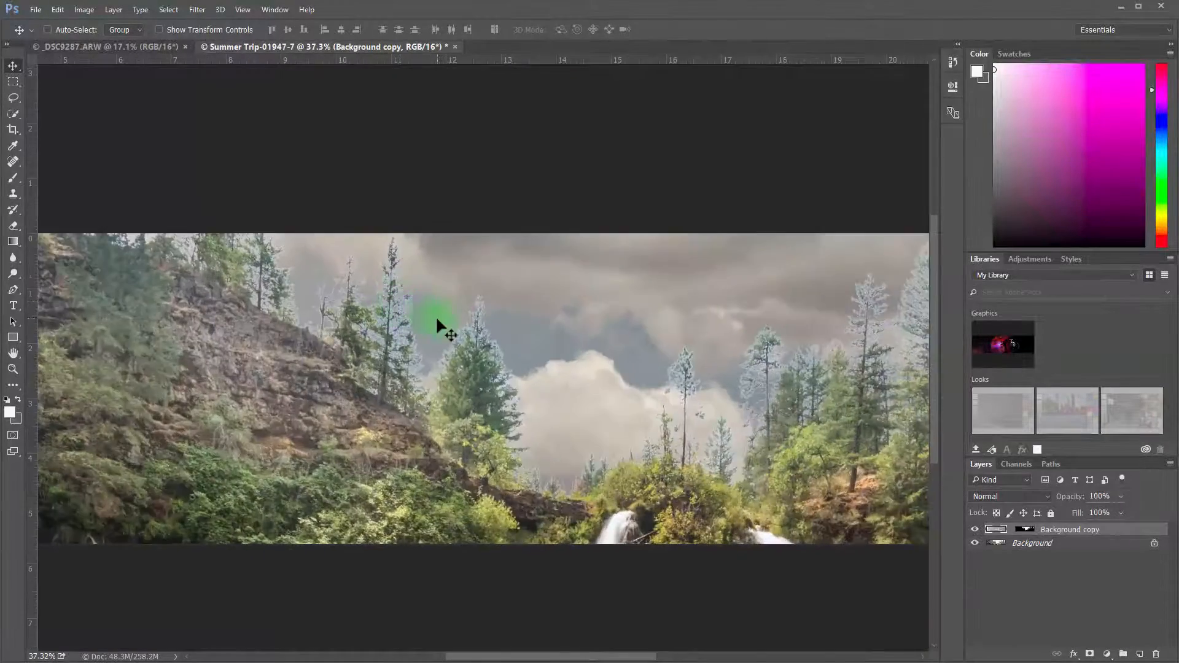
scroll(526, 336, down, 8)
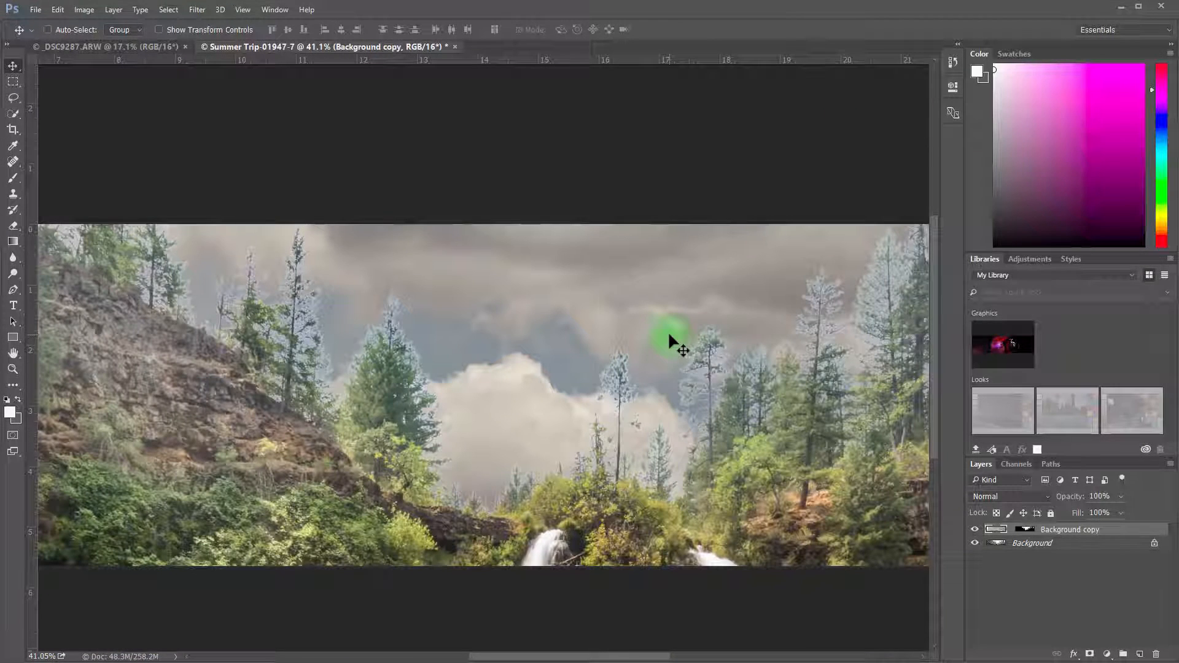
scroll(716, 325, down, 3)
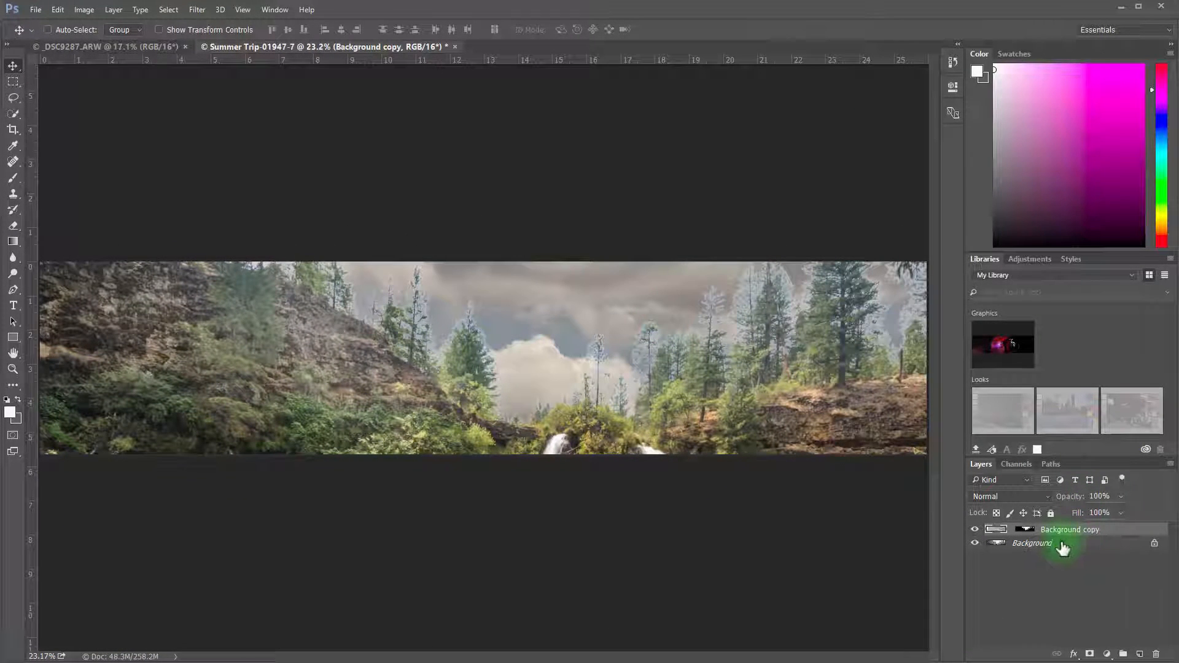
Duplicate the Background layer, move the duplicate above Background copy, and set its blend mode to Darken
drag(1093, 551, 1139, 656)
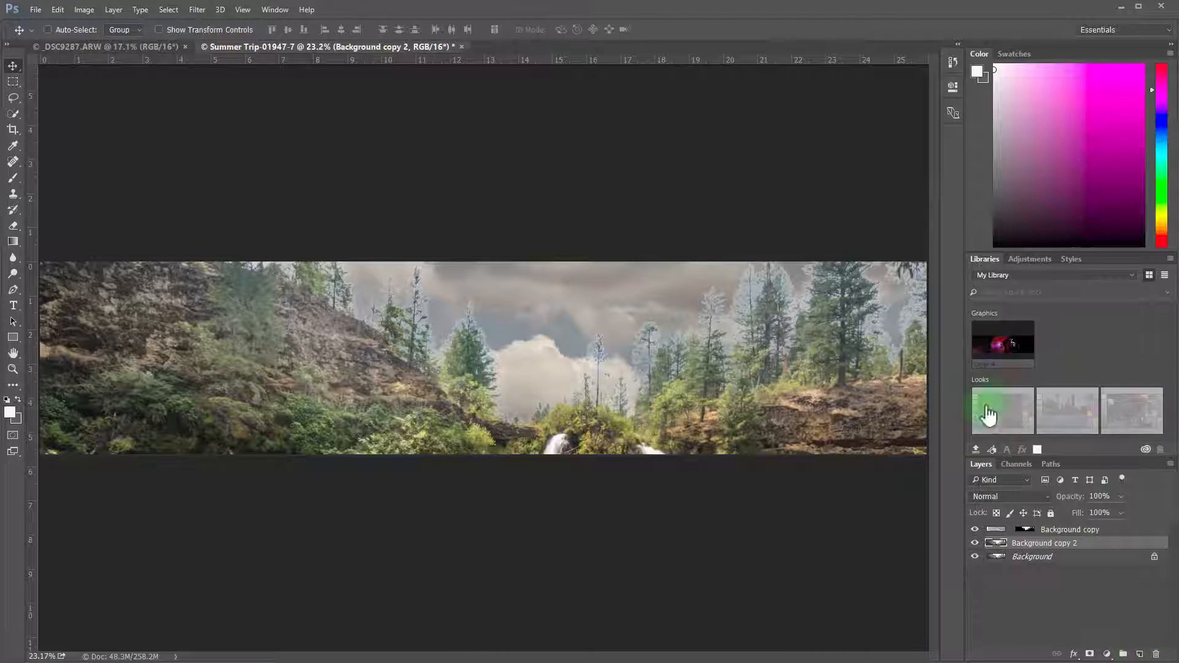
drag(1038, 550, 1037, 528)
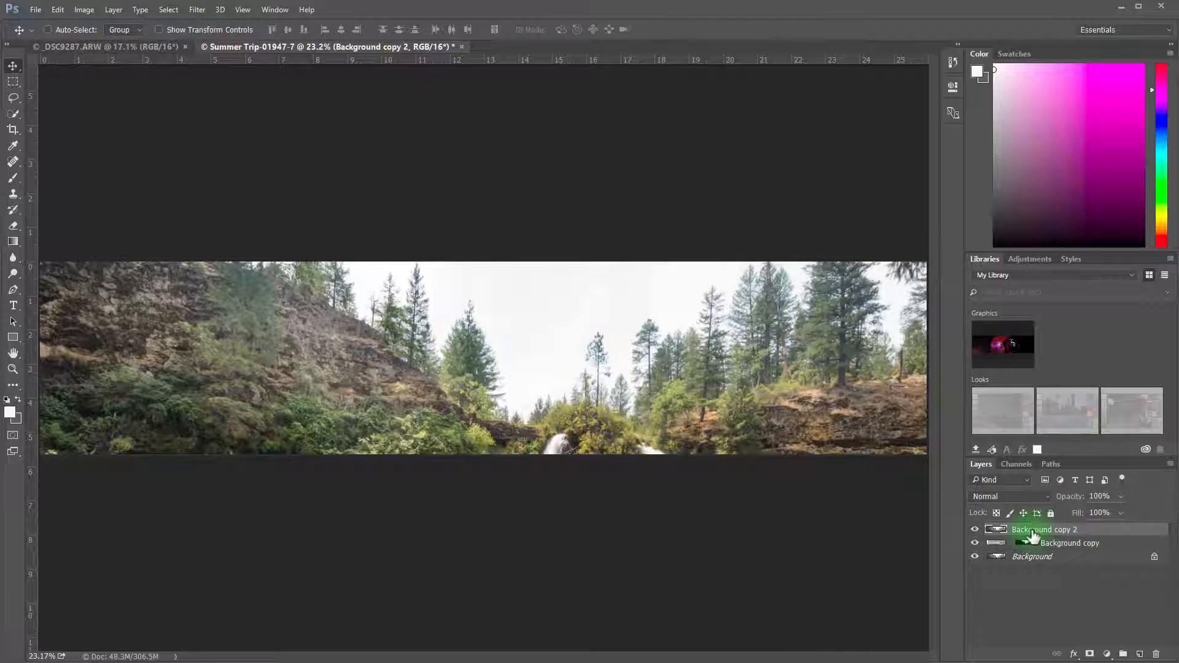
click(1016, 498)
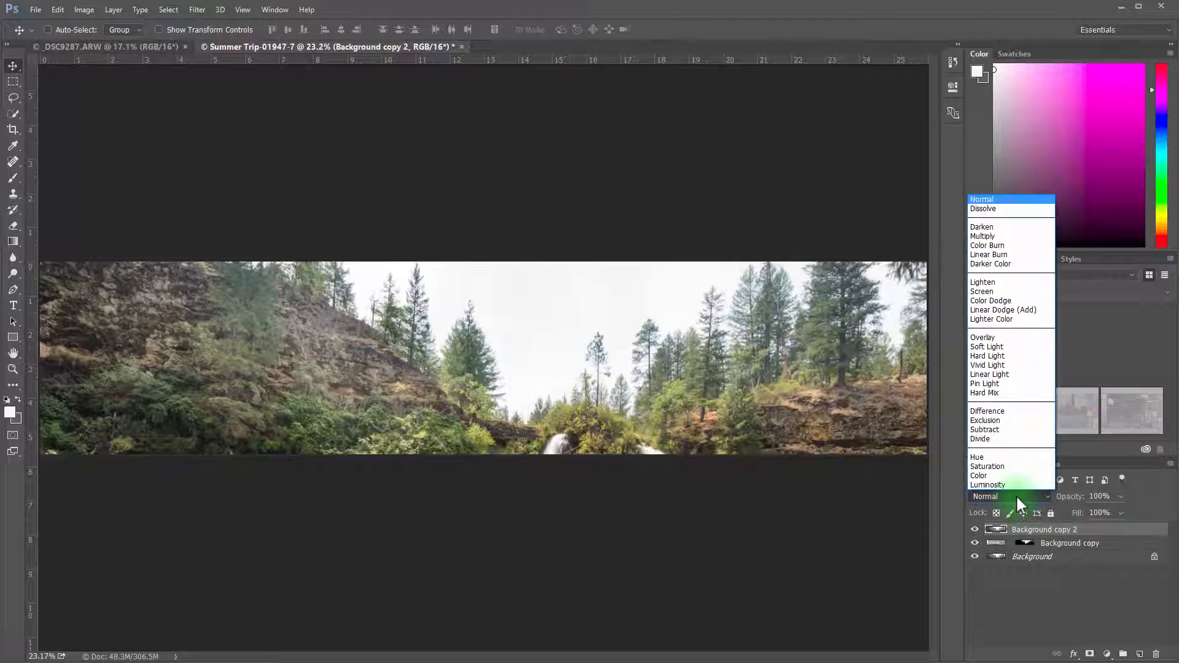
click(1019, 227)
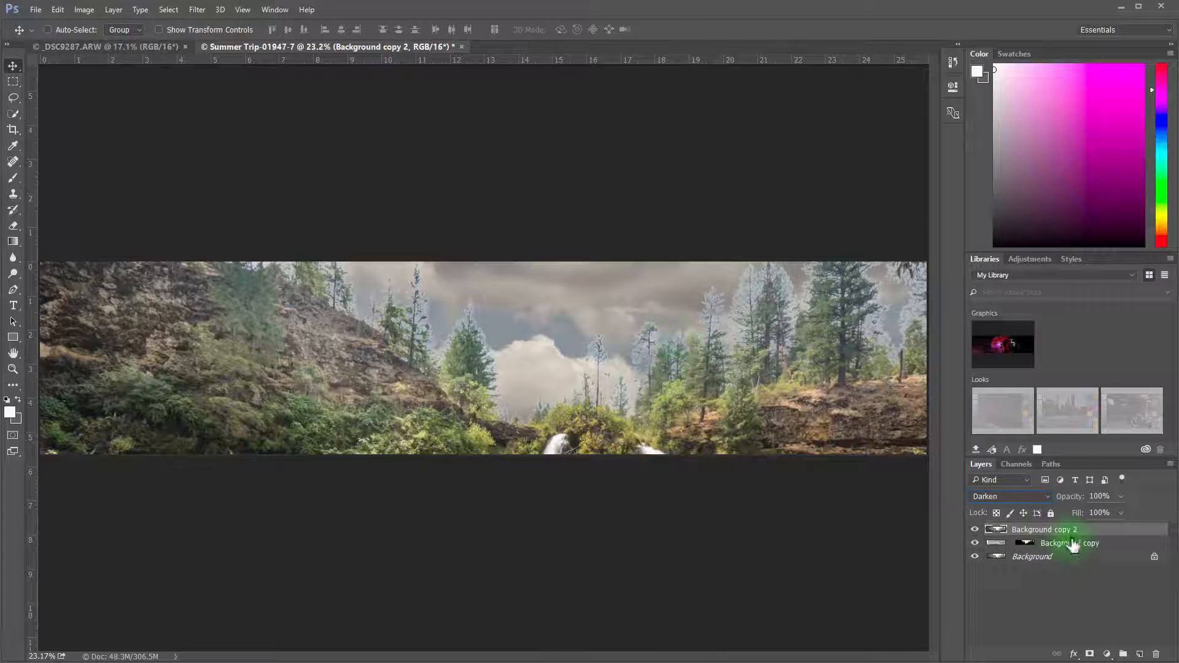
Feather the layer mask of Background copy to about 574 px
click(997, 545)
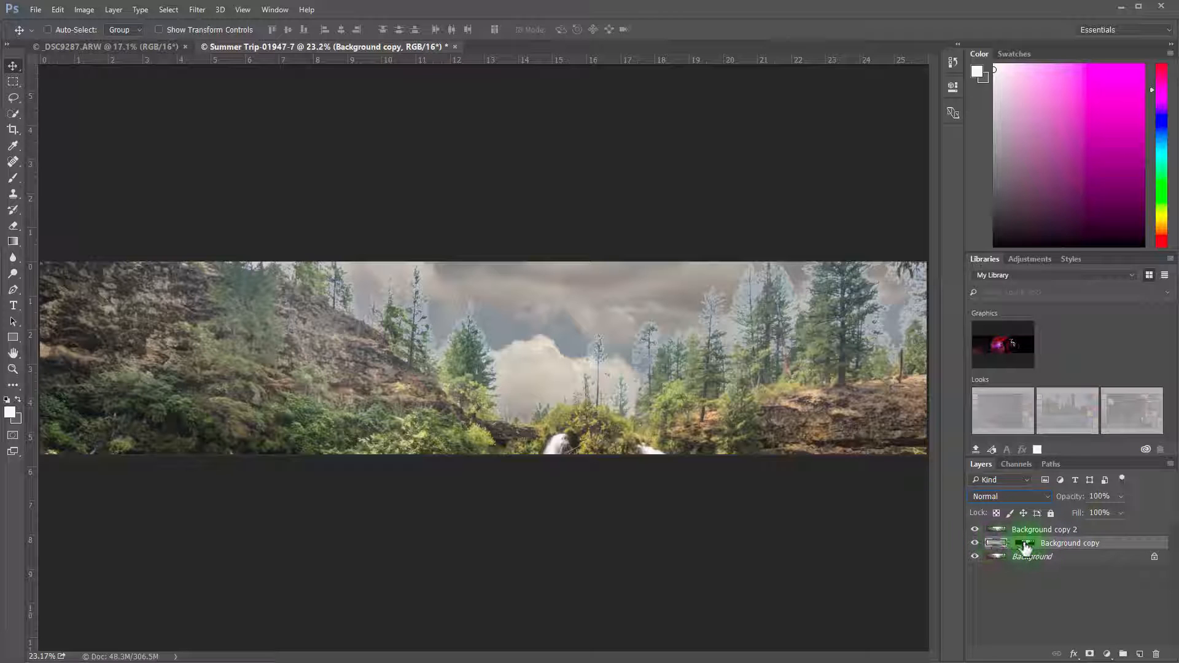
double_click(1024, 543)
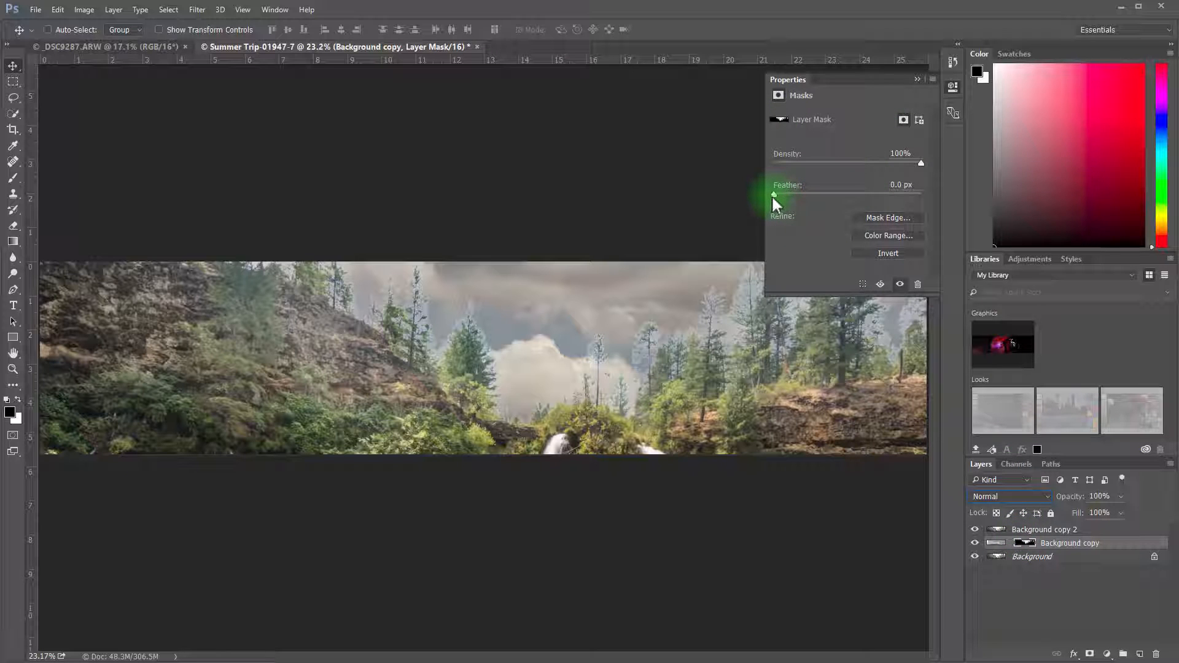
drag(774, 197, 902, 195)
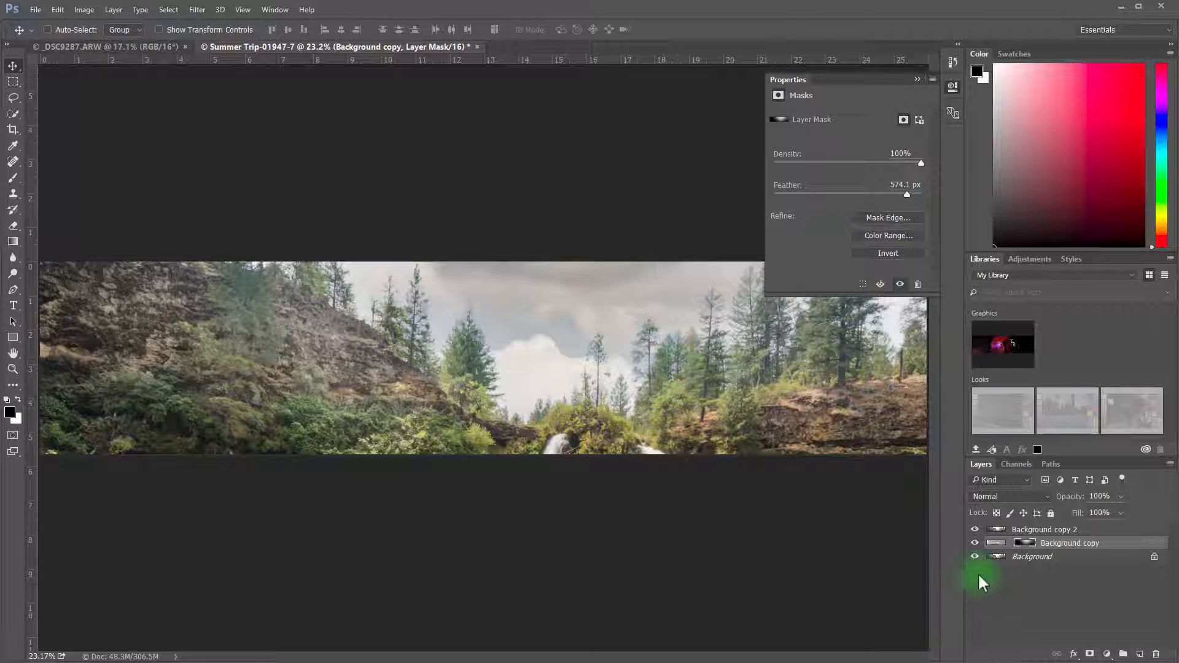
click(919, 79)
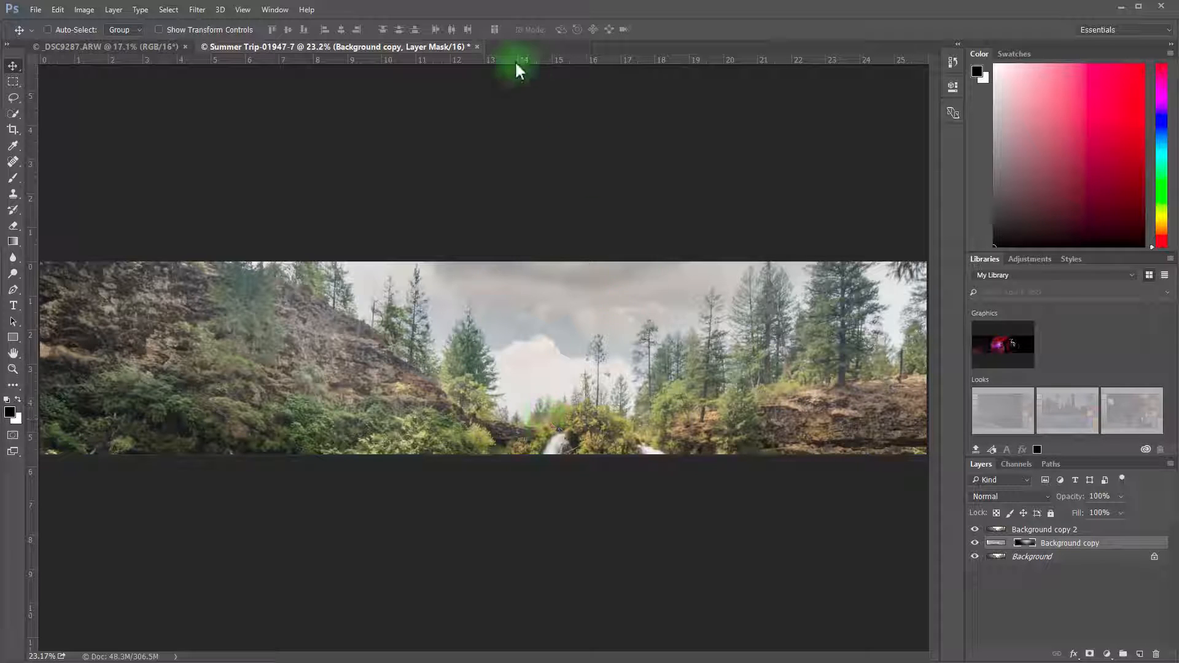
Save and close the Summer Trip-01947-7 document, and deselect in _DSC9287.ARW
click(477, 47)
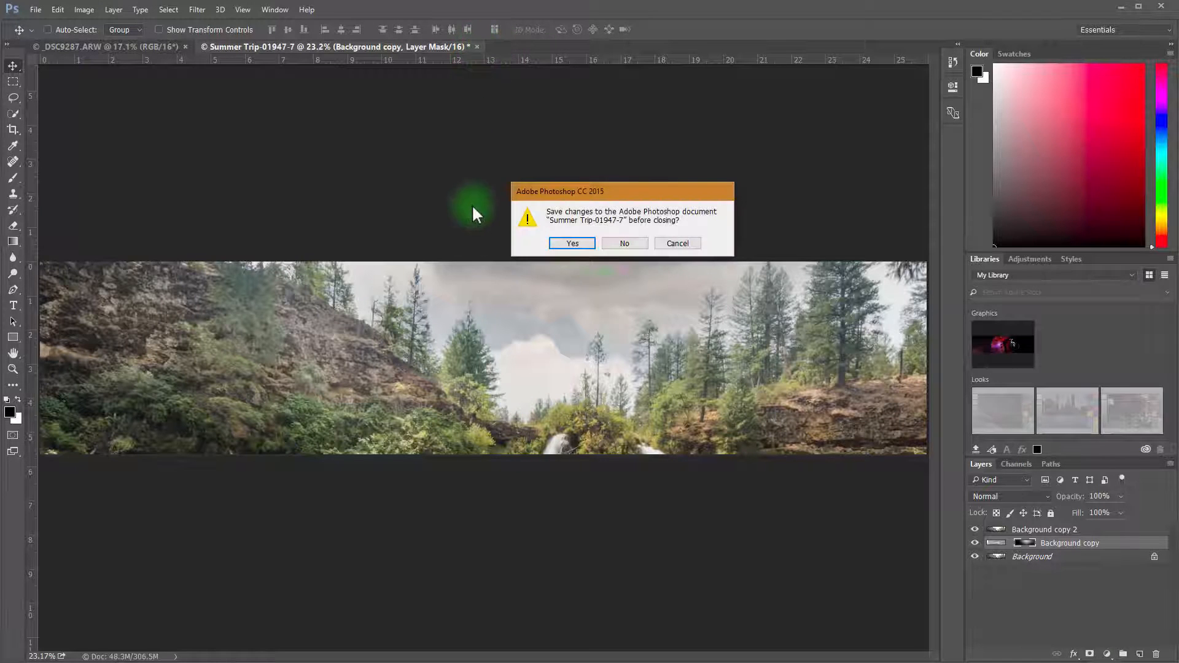
click(573, 243)
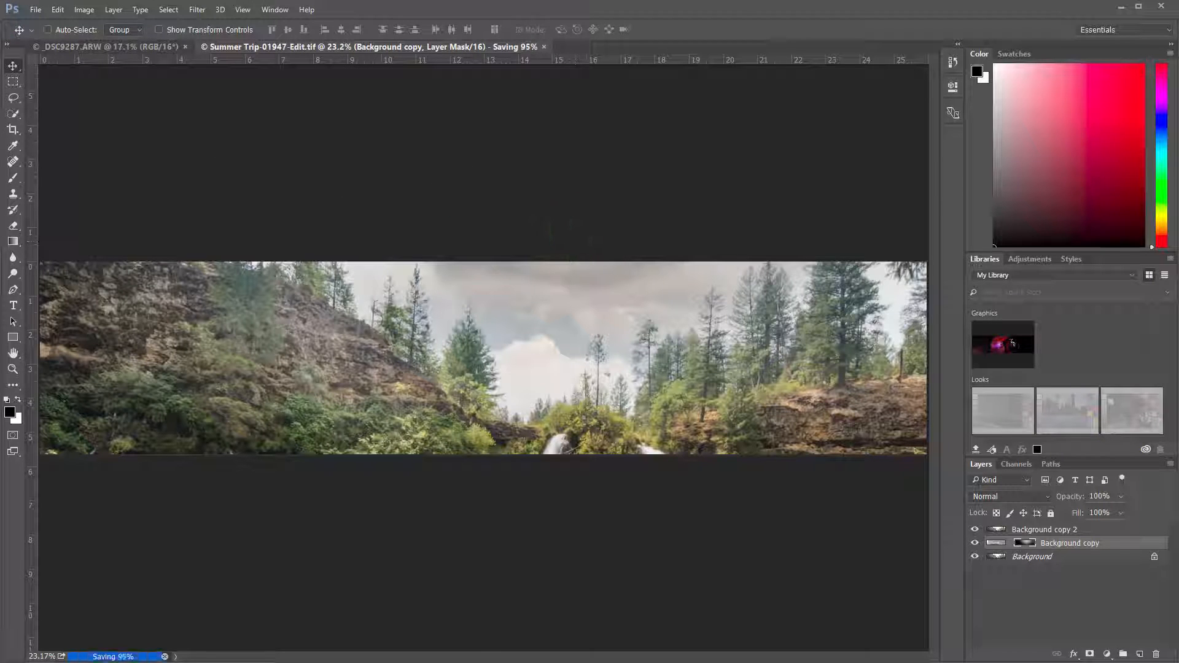
key(ctrl+d)
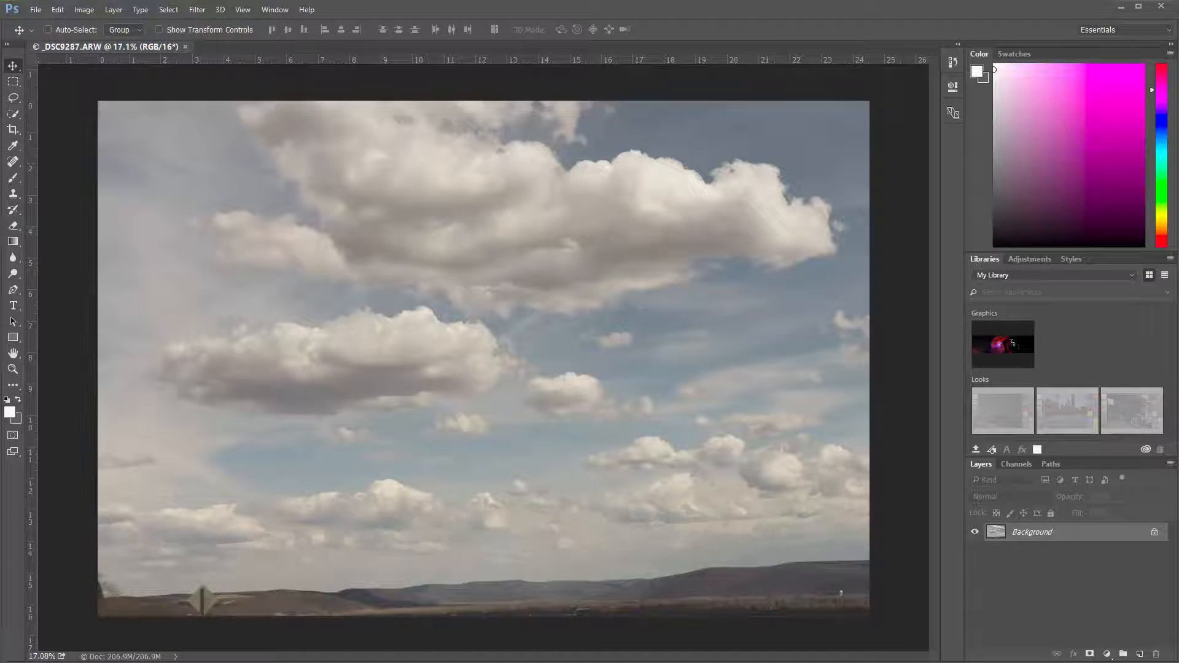
Switch to Lightroom and open Summer Trip-01947-Edit.tif and Summer Trip-01947.ARW together as layers in one Photoshop document
key(alt+Tab)
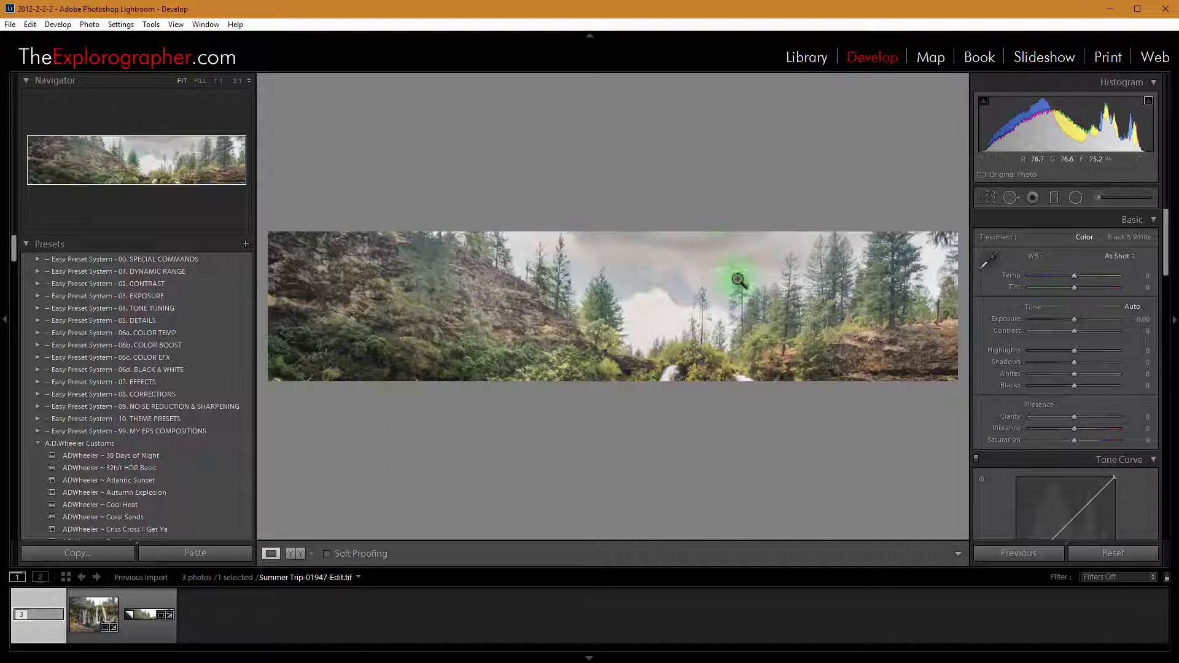
click(86, 607)
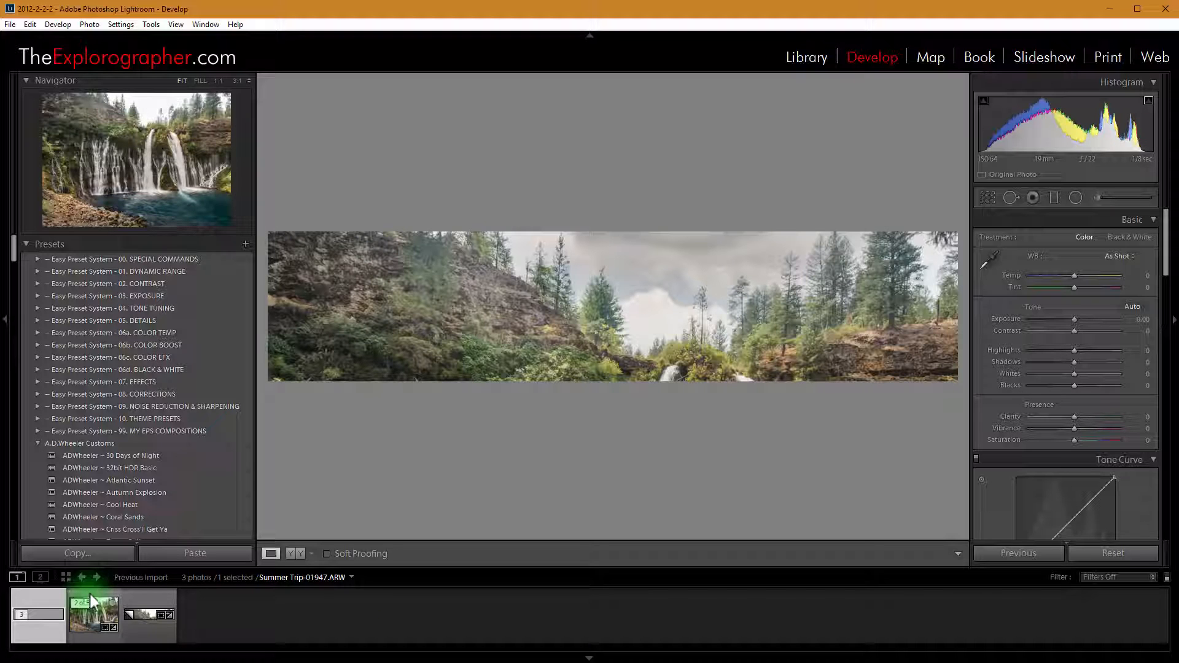
ctrl+click(87, 628)
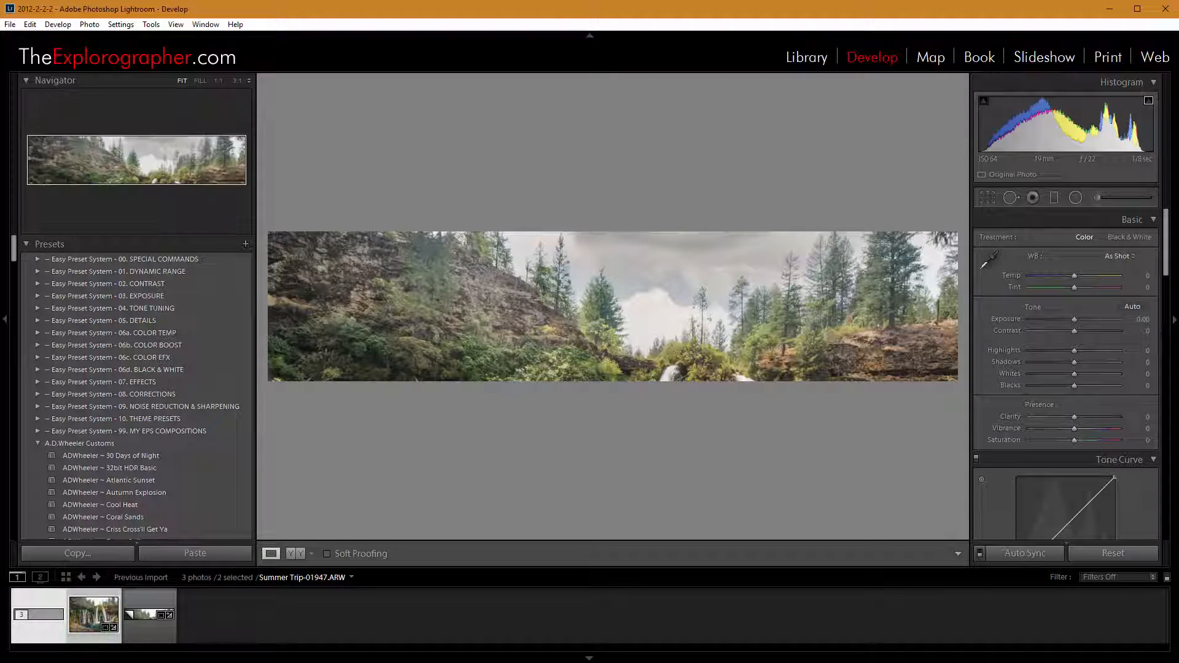
right_click(658, 237)
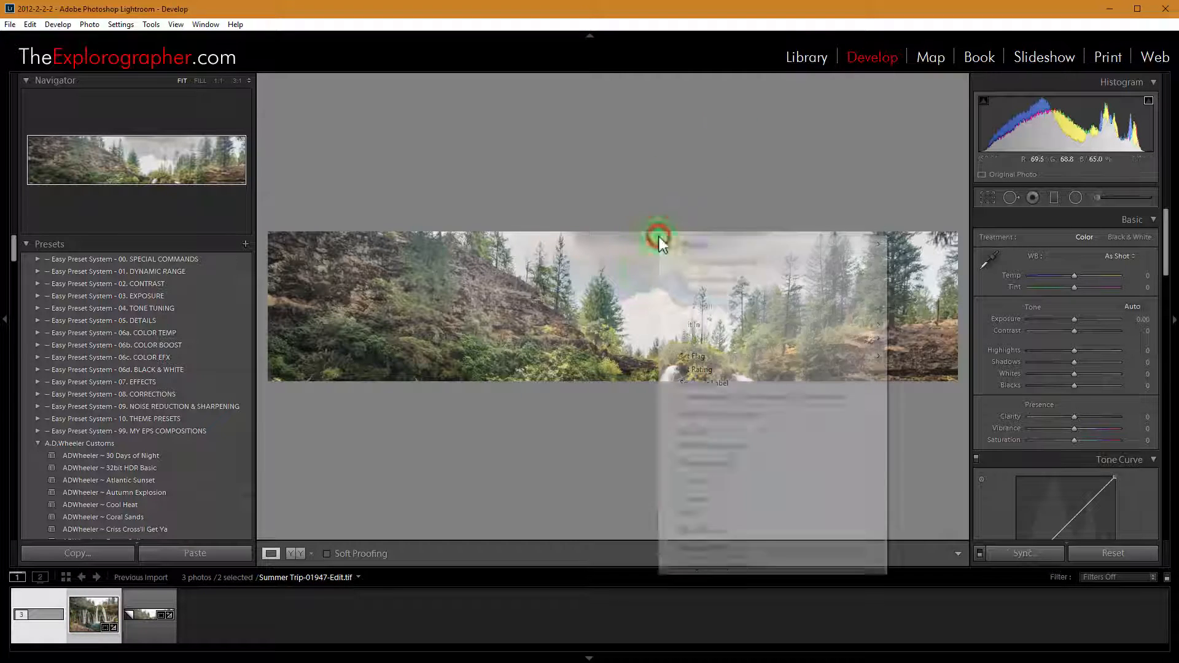
mouse_move(699, 330)
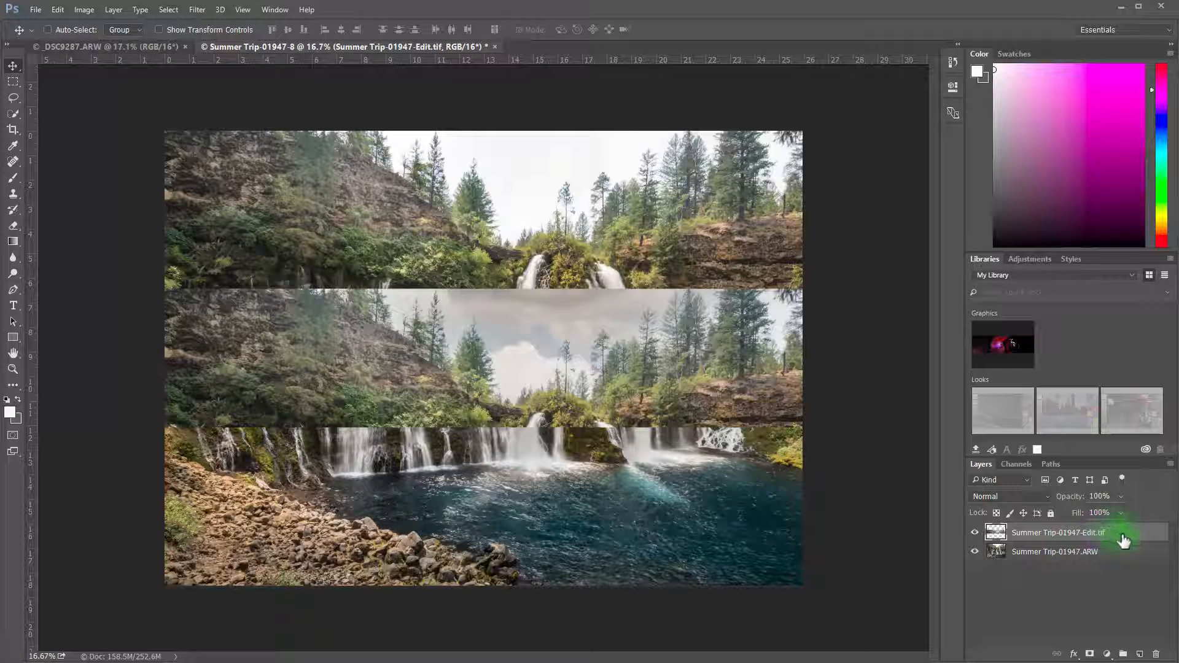
Move the Summer Trip-01947-Edit.tif strip up until it lines up with the top of the full waterfall photo
drag(453, 329, 458, 172)
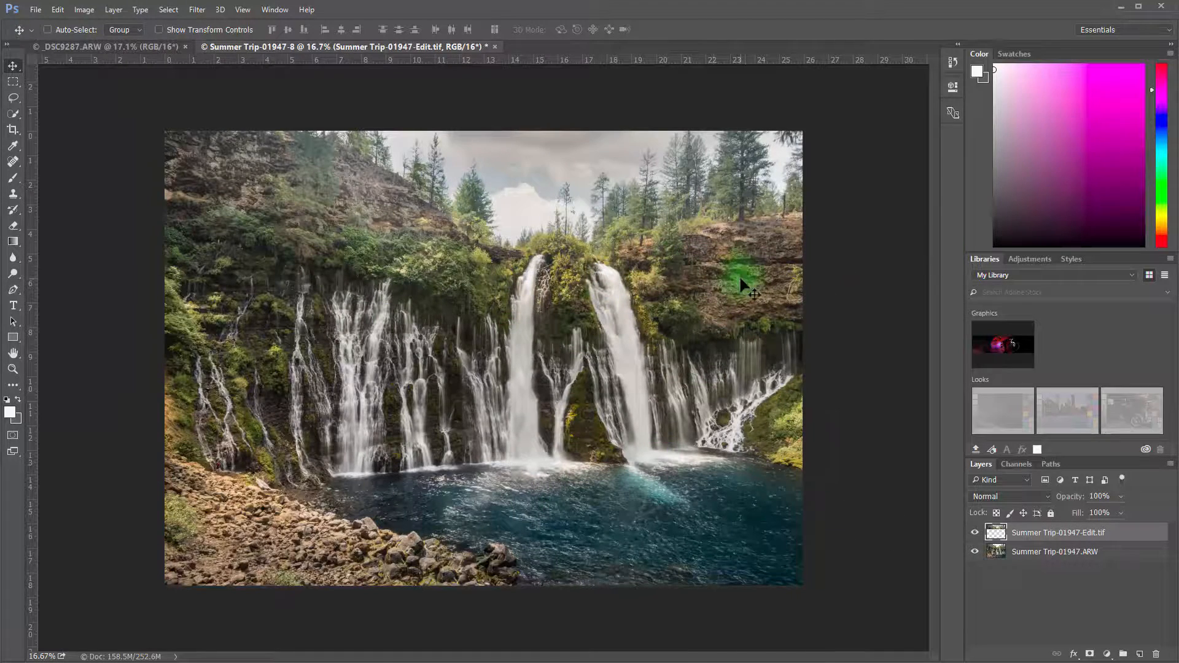
Inspect the seam between the edited strip and the full photo at both waterfalls and along the rocky cliff
scroll(725, 245, up, 3)
scroll(827, 214, up, 2)
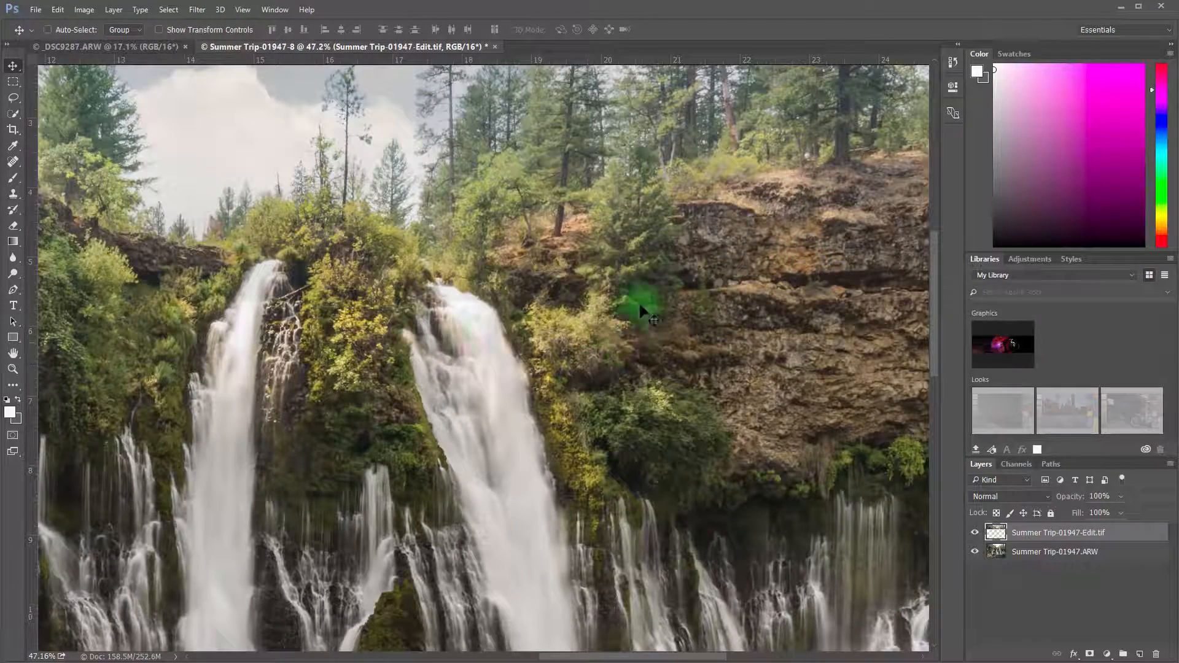
scroll(264, 292, up, 5)
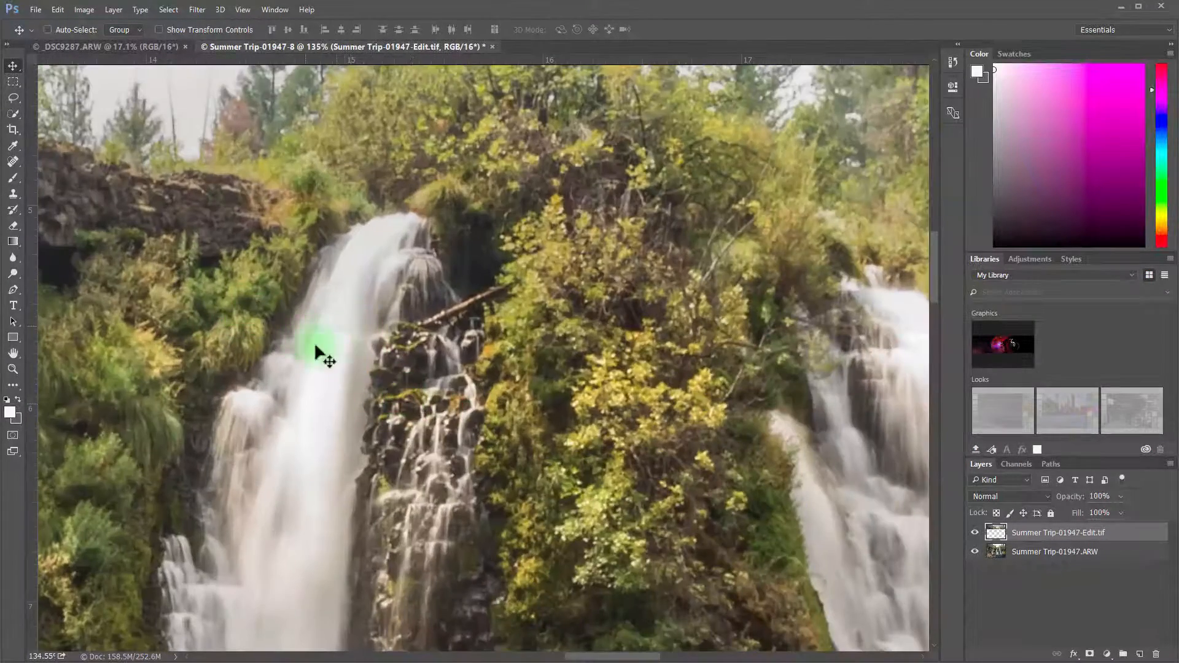
scroll(613, 411, down, 5)
scroll(768, 411, up, 2)
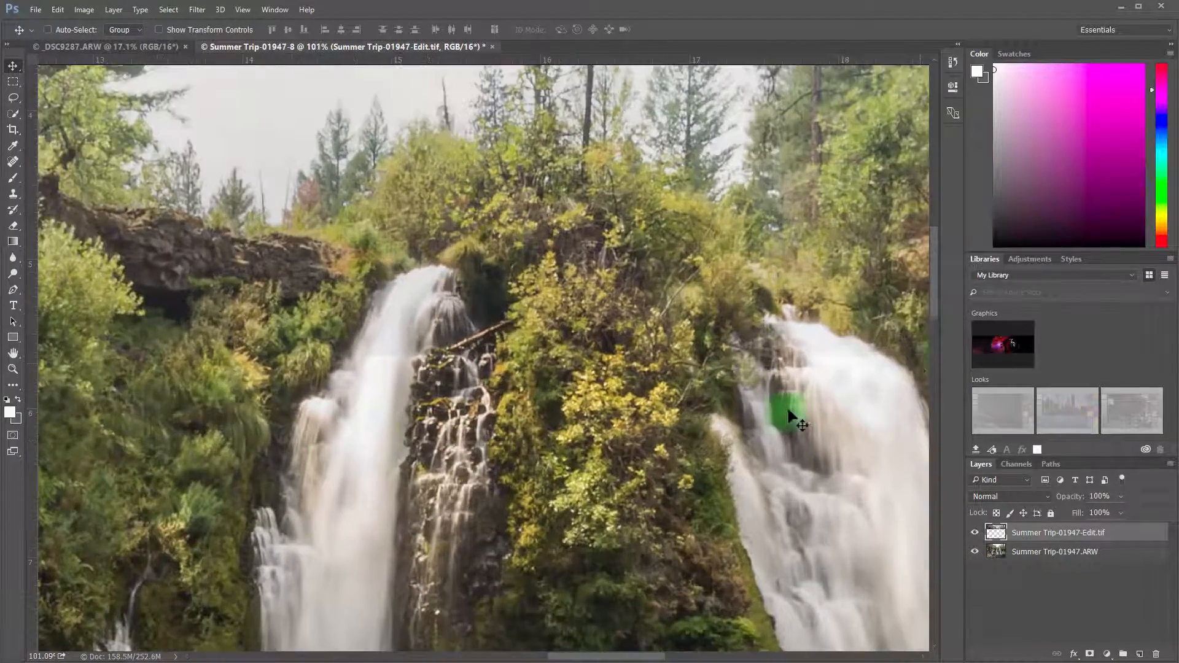
scroll(848, 363, up, 8)
scroll(675, 384, down, 6)
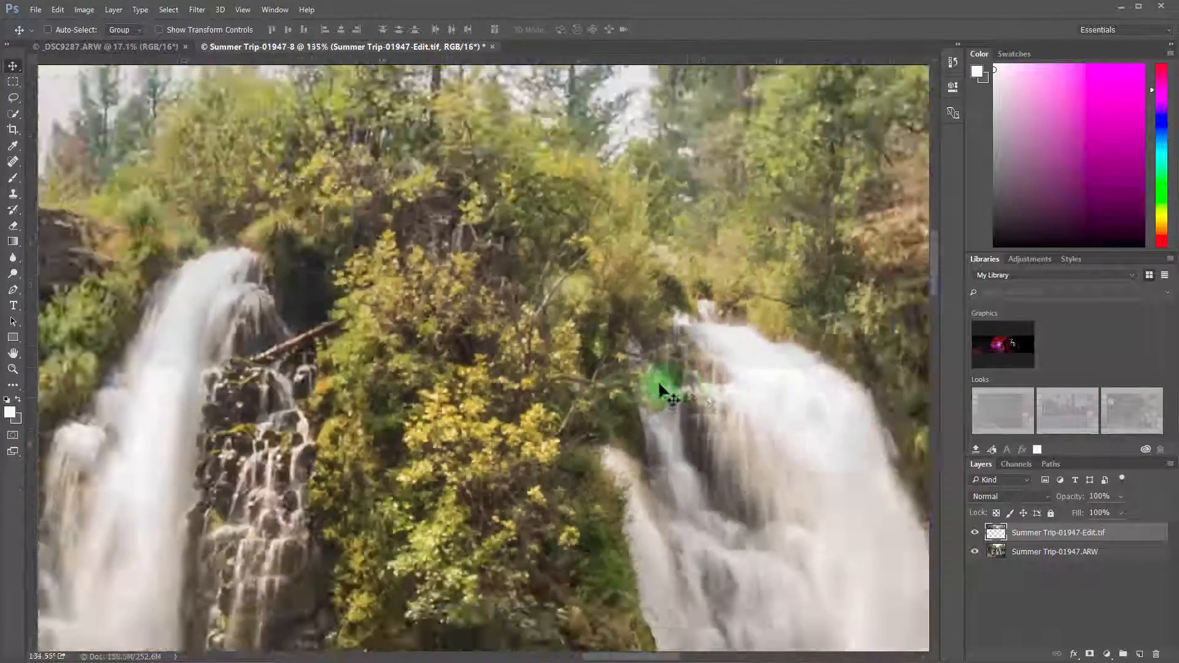
scroll(289, 350, down, 1)
scroll(468, 329, up, 4)
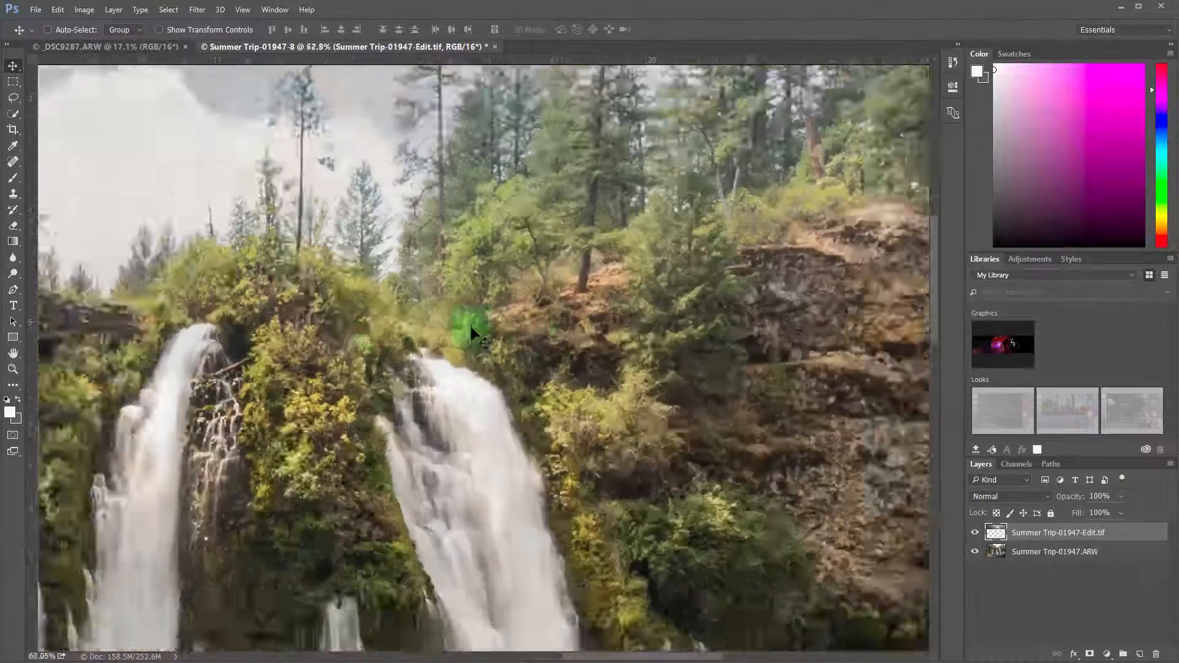
scroll(203, 433, down, 3)
scroll(564, 428, up, 6)
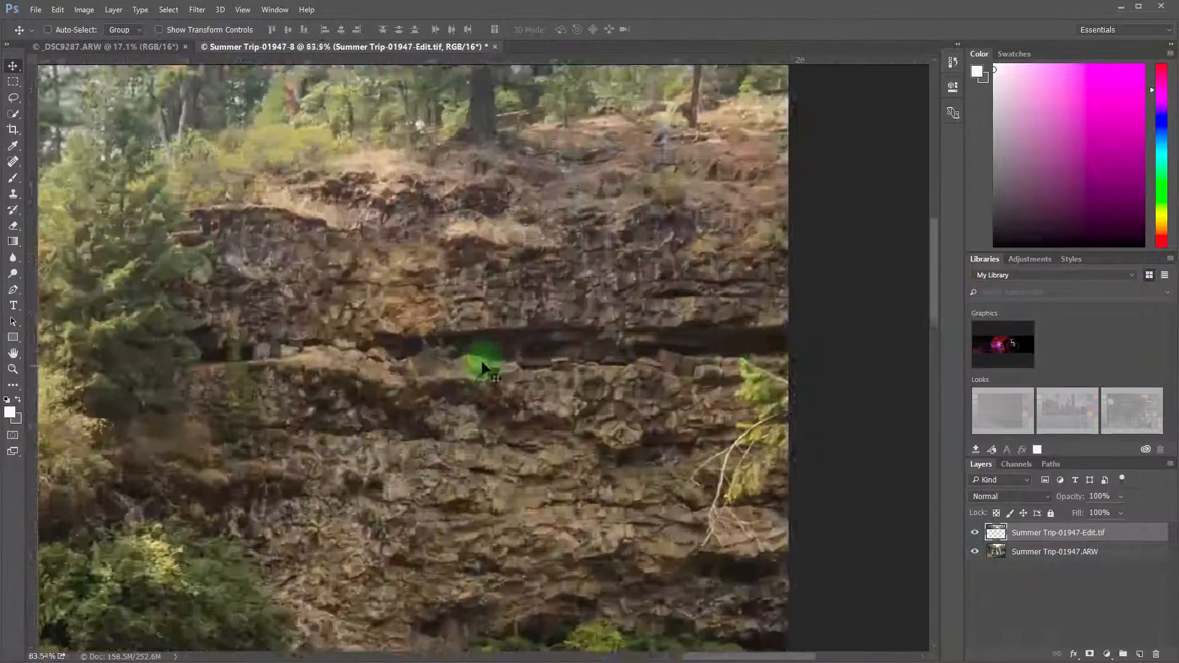
scroll(552, 399, down, 6)
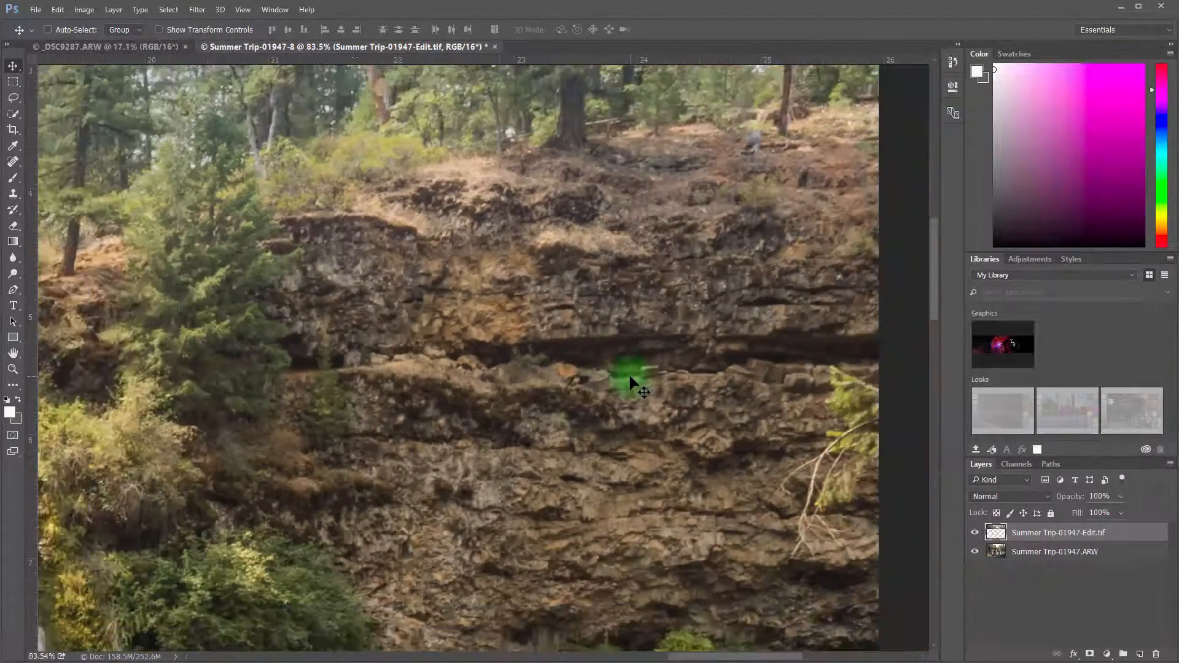
scroll(528, 355, down, 4)
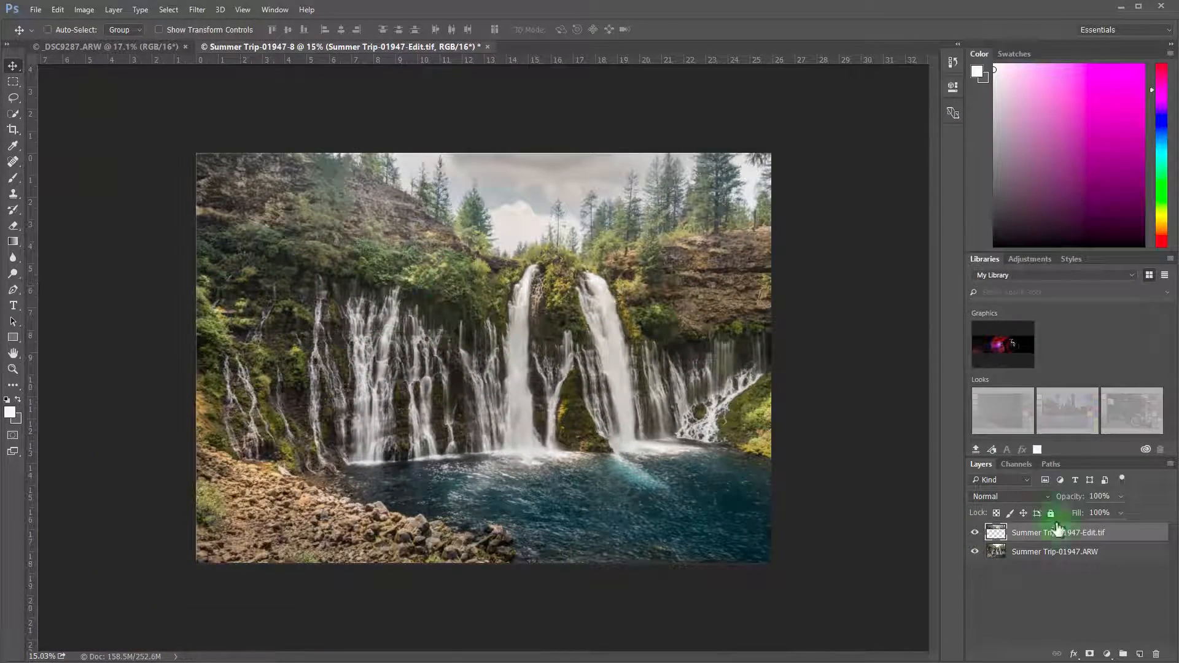
Hide the Summer Trip-01947.ARW layer and erase the hillside and cliff below the tree line on the Edit.tif strip with a 500-pixel eraser
click(974, 552)
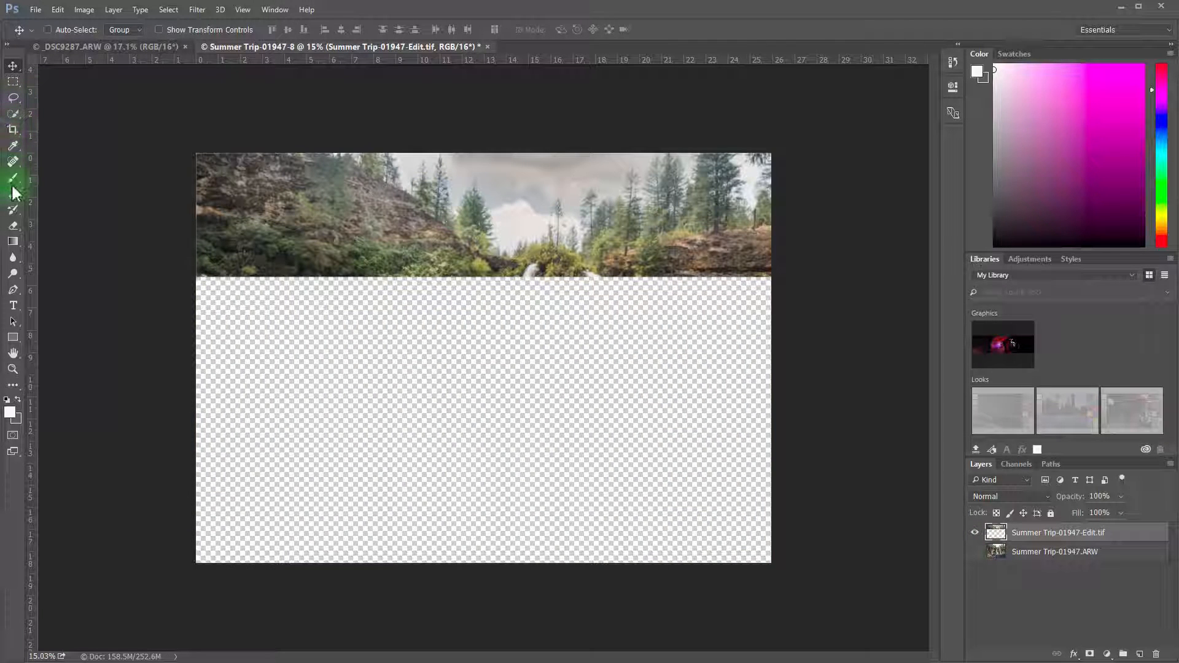
click(13, 225)
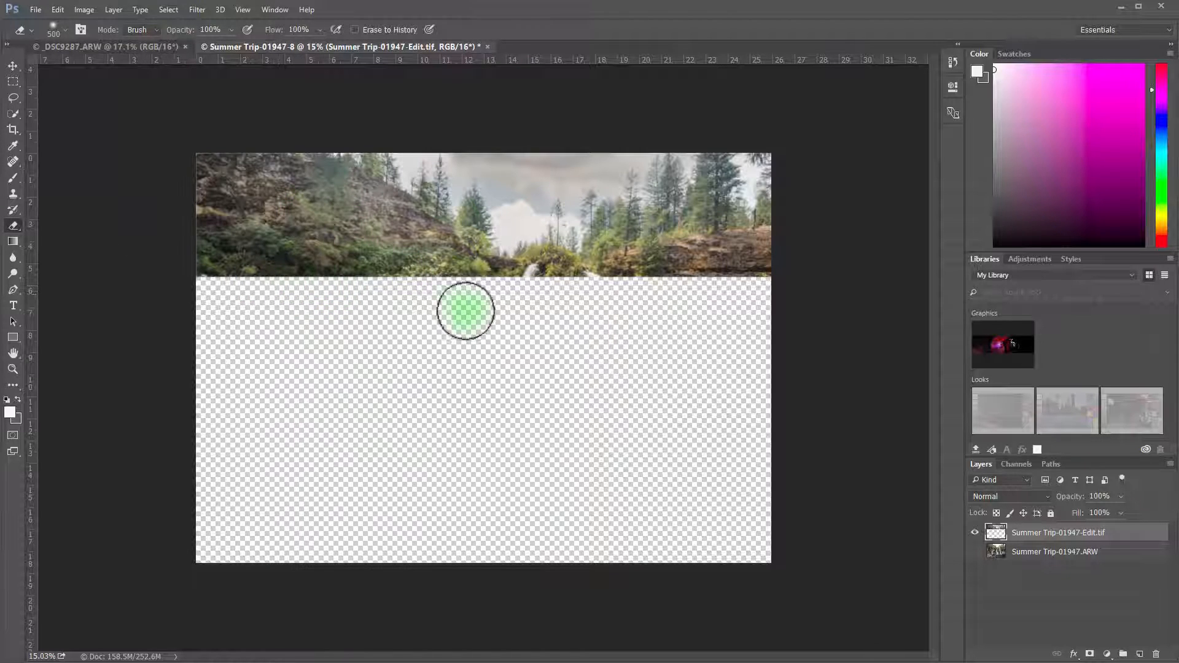
mouse_move(500, 319)
mouse_down()
mouse_move(194, 230)
mouse_move(267, 297)
mouse_move(197, 265)
mouse_move(305, 272)
mouse_move(228, 264)
mouse_move(233, 234)
mouse_move(185, 184)
mouse_move(219, 181)
mouse_move(340, 240)
mouse_move(378, 277)
mouse_move(217, 206)
mouse_move(487, 310)
mouse_move(290, 235)
mouse_move(210, 176)
mouse_move(315, 211)
mouse_move(446, 290)
mouse_move(308, 202)
mouse_move(391, 232)
mouse_move(360, 214)
mouse_move(171, 149)
mouse_move(307, 195)
mouse_up()
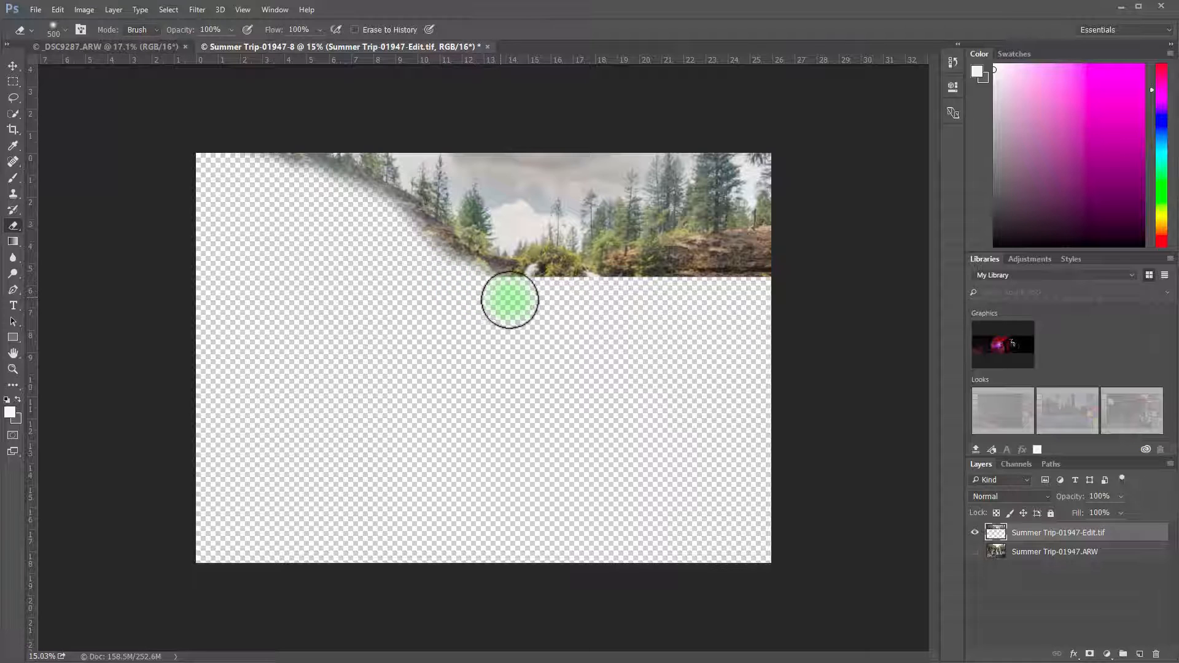
drag(543, 309, 548, 313)
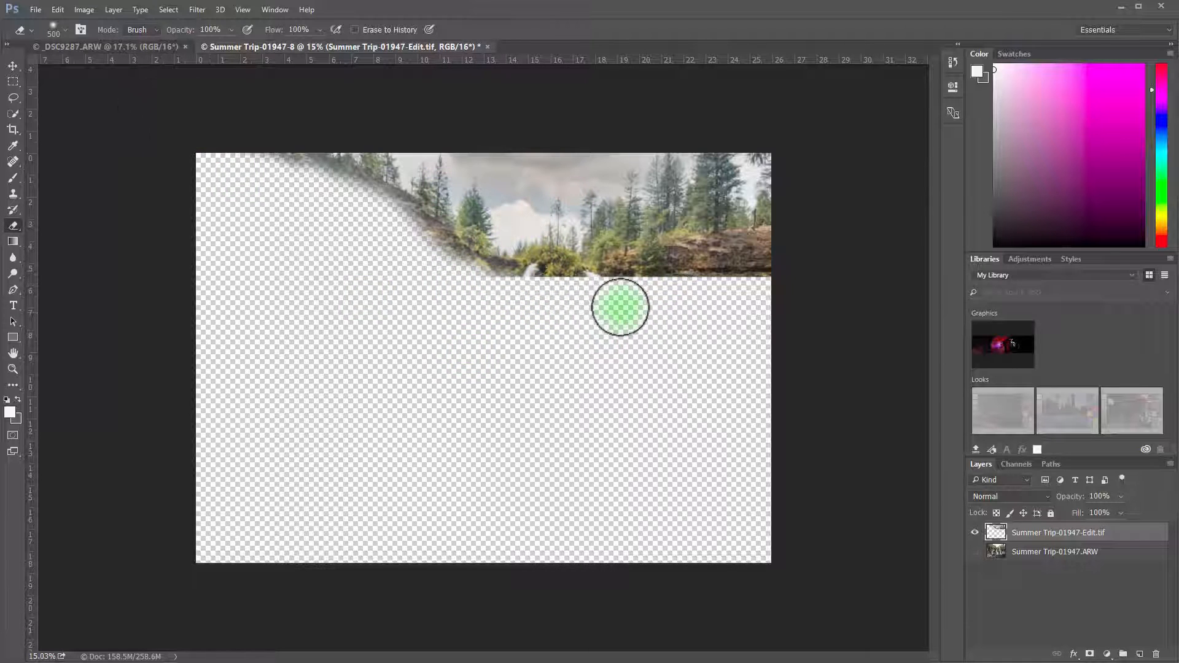
mouse_move(632, 277)
mouse_down()
mouse_move(782, 256)
mouse_move(699, 267)
mouse_up()
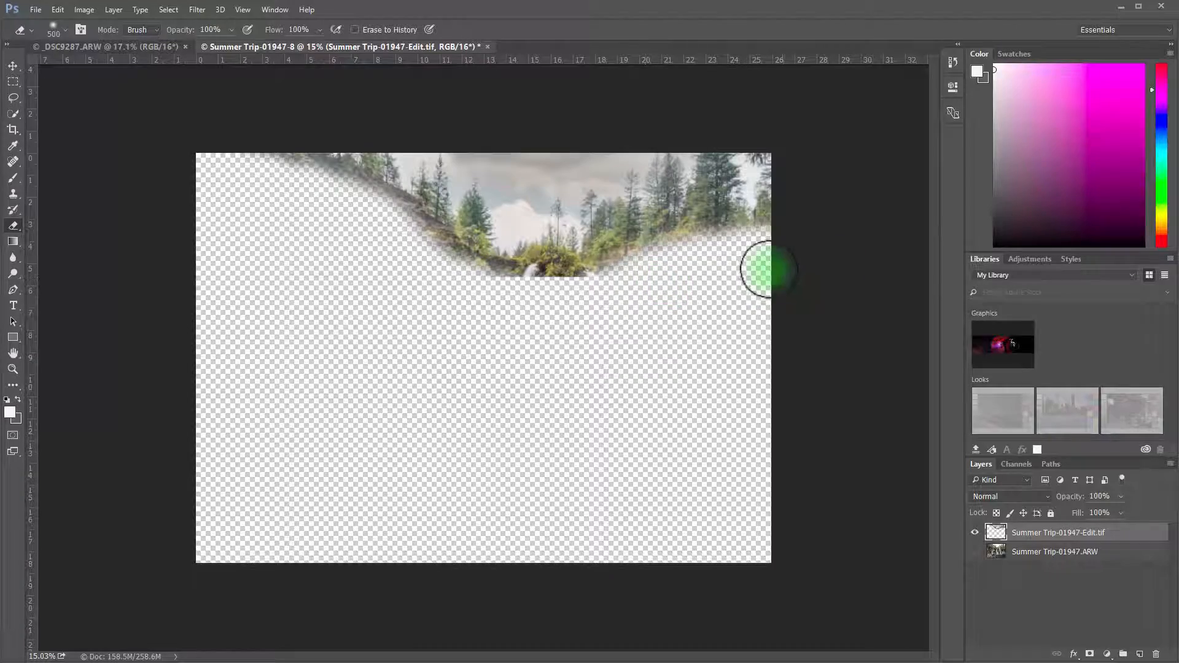
Reduce the eraser to 200 pixels and erase the strip's remaining hard lower edge, including the waterfall tops and the bushes between them
scroll(319, 274, up, 14)
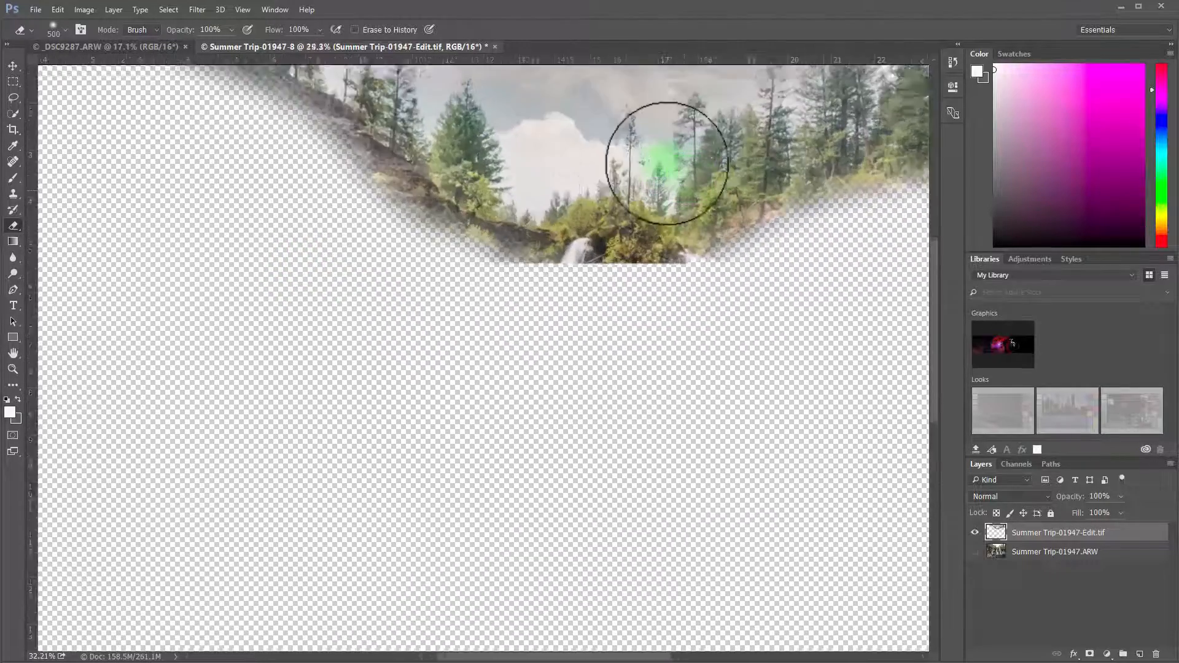
scroll(538, 305, down, 5)
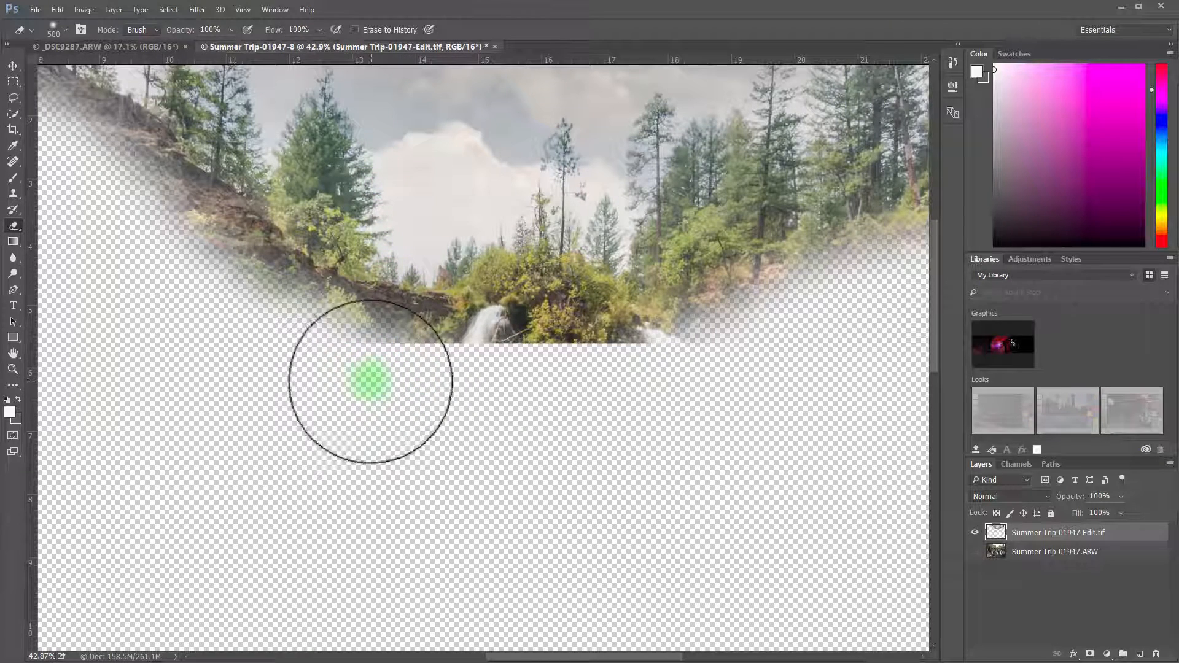
key(bracketleft)
key(bracketleft)
key(bracketleft)
mouse_move(357, 345)
mouse_down()
mouse_move(525, 388)
mouse_move(402, 360)
mouse_move(568, 373)
mouse_move(532, 371)
mouse_move(595, 367)
mouse_move(469, 359)
mouse_move(494, 330)
mouse_move(539, 359)
mouse_move(408, 356)
mouse_move(440, 358)
mouse_move(508, 331)
mouse_move(529, 305)
mouse_move(570, 308)
mouse_move(634, 345)
mouse_move(682, 337)
mouse_move(665, 343)
mouse_move(752, 320)
mouse_move(737, 326)
mouse_move(693, 301)
mouse_move(822, 275)
mouse_move(657, 329)
mouse_move(620, 320)
mouse_move(544, 333)
mouse_move(470, 383)
mouse_up()
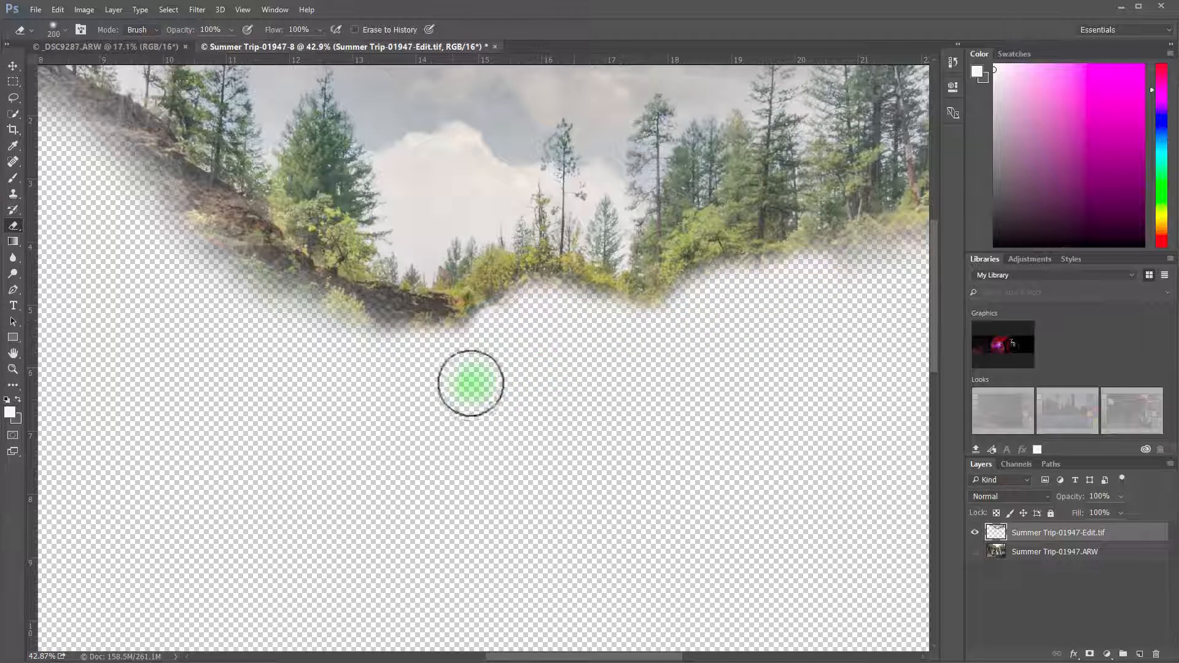
Show the Summer Trip-01947.ARW layer again and check the blend around the top of the waterfall
scroll(276, 456, down, 9)
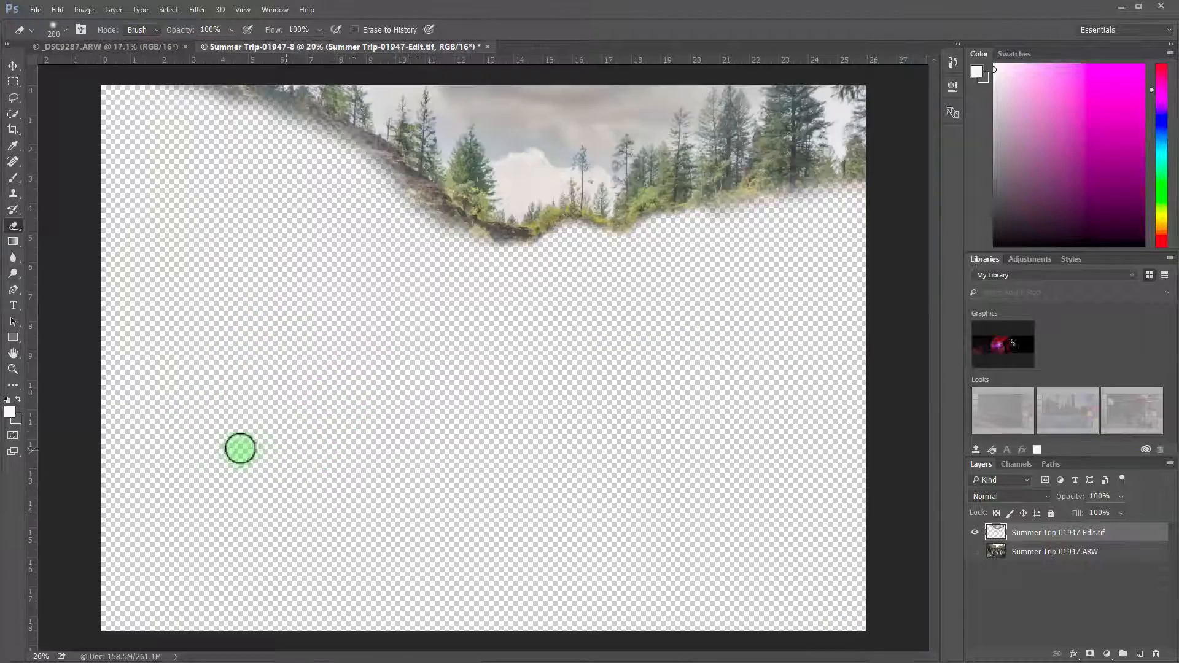
click(974, 552)
scroll(511, 158, up, 10)
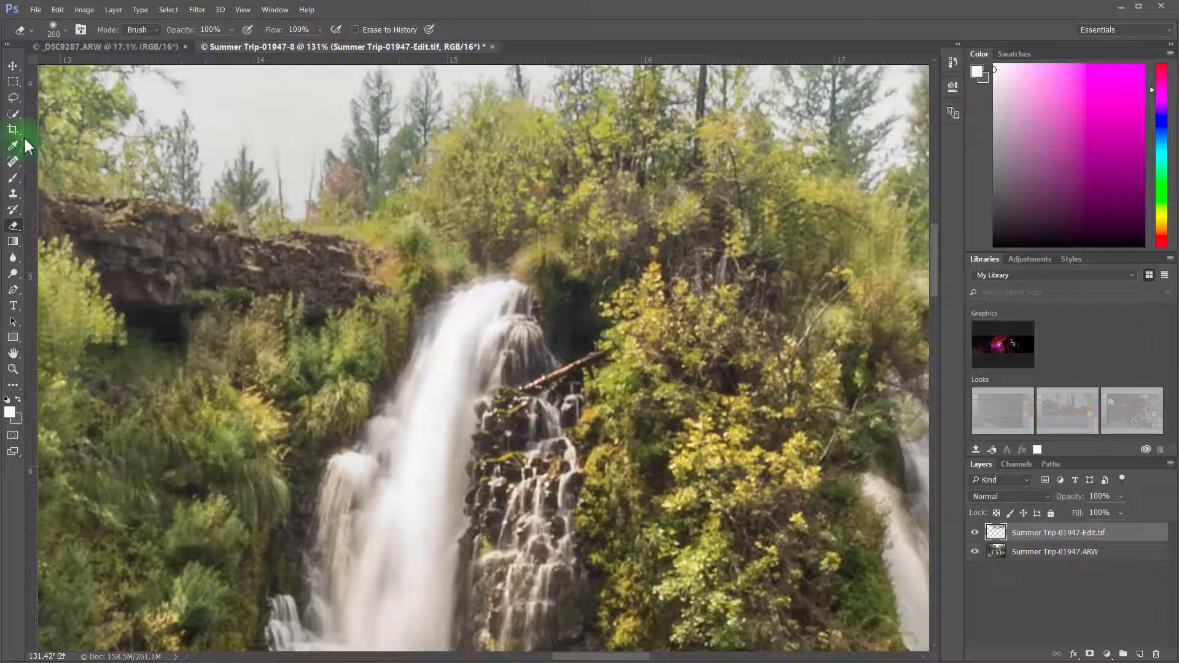
Switch to the Move tool, review the whole composite, and flatten the image into a single background layer
click(13, 64)
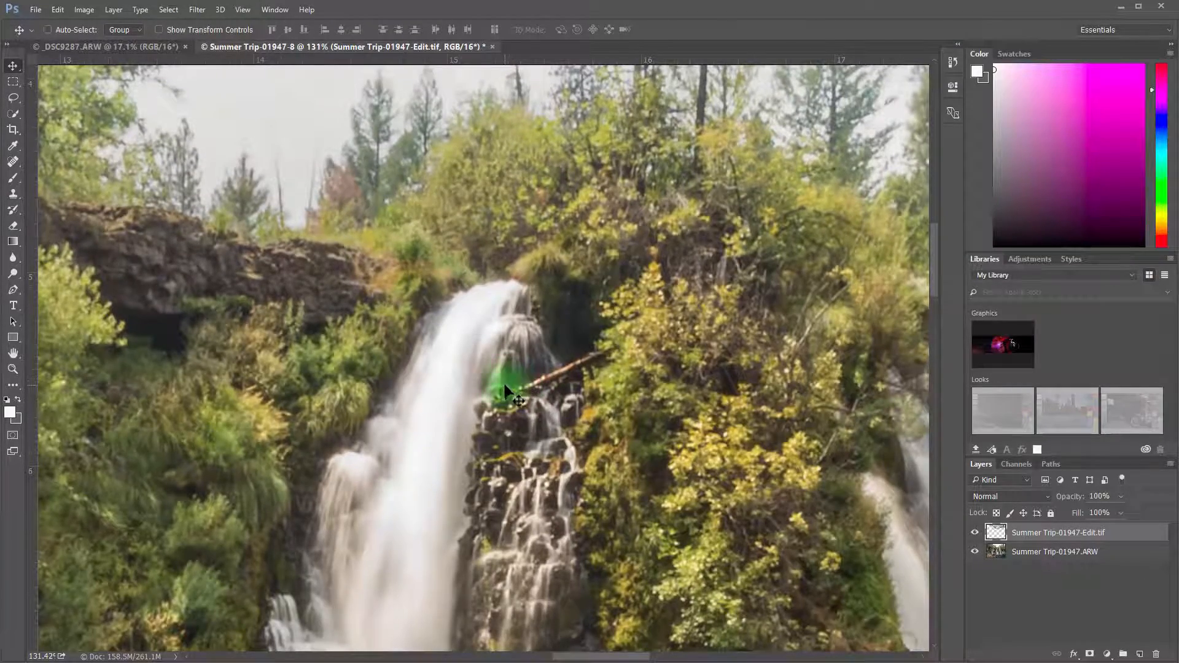
scroll(504, 393, down, 10)
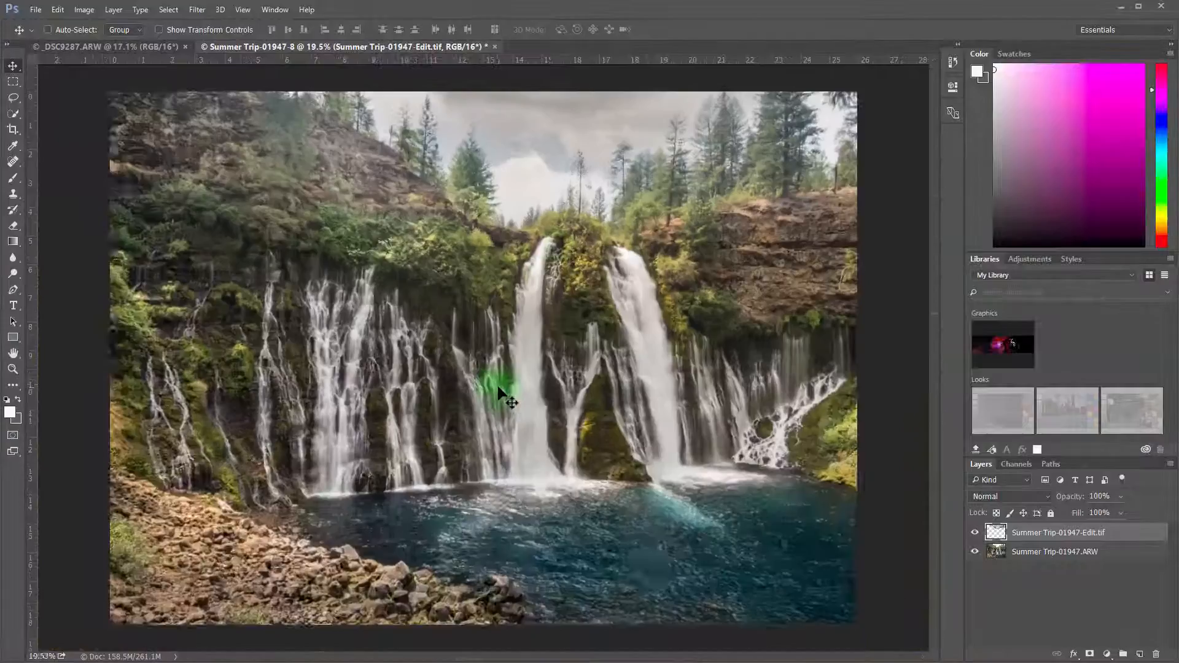
scroll(499, 391, down, 1)
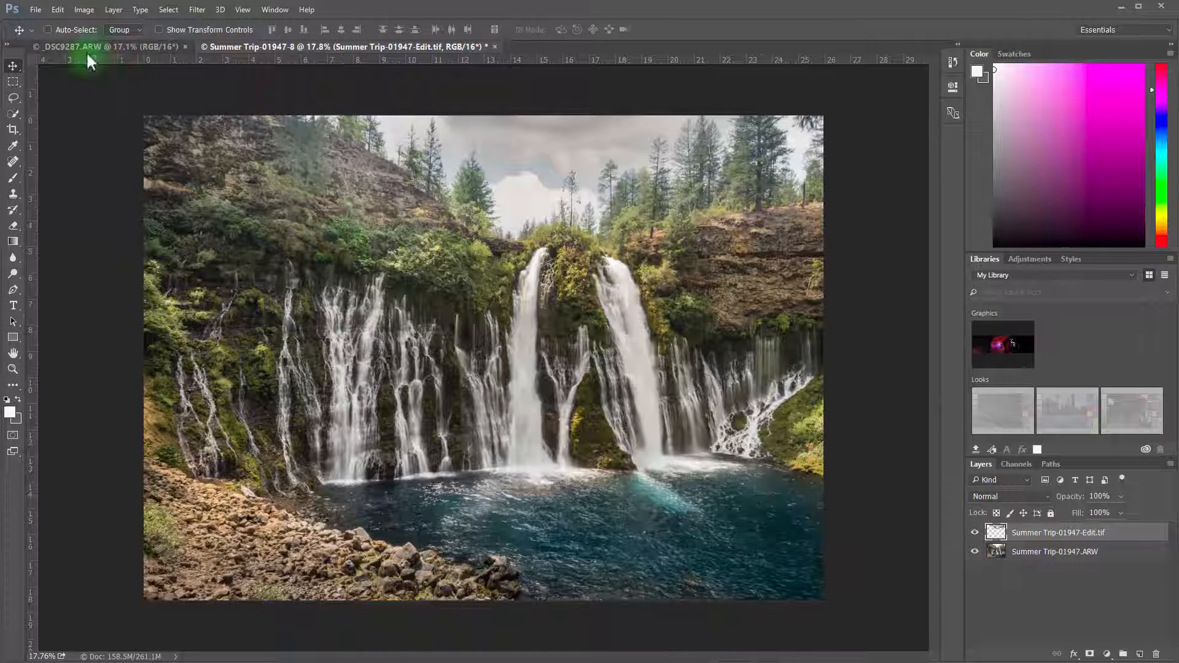
click(120, 10)
click(178, 453)
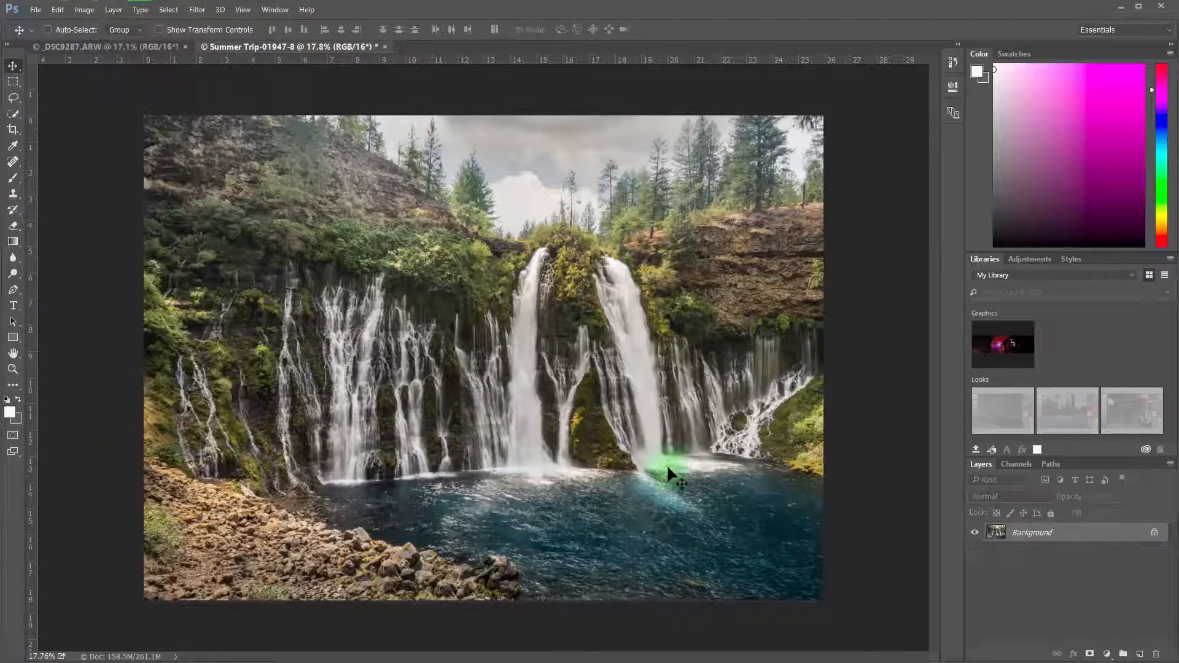